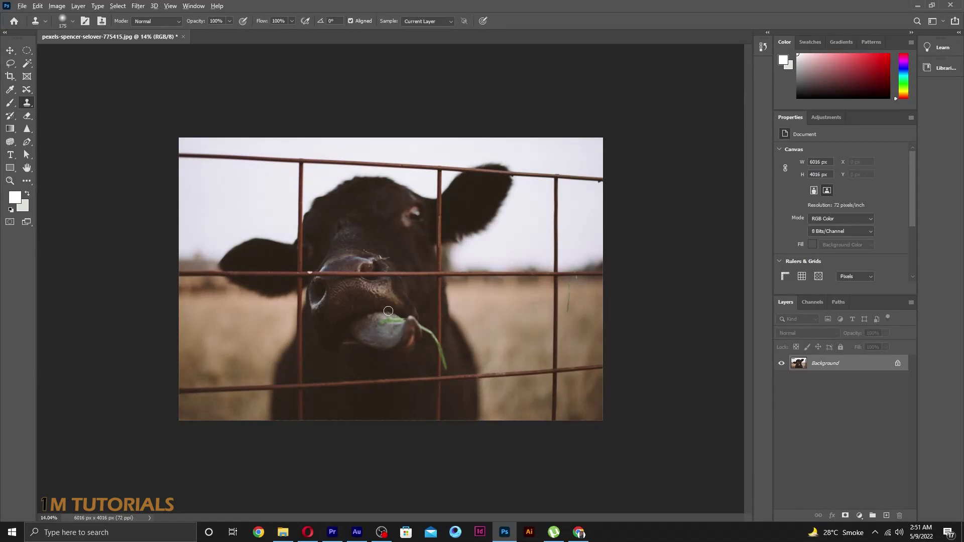
- Zoom the cow photo view in from 14% to about 20%
scroll(391, 279, "up", 2, "alt")
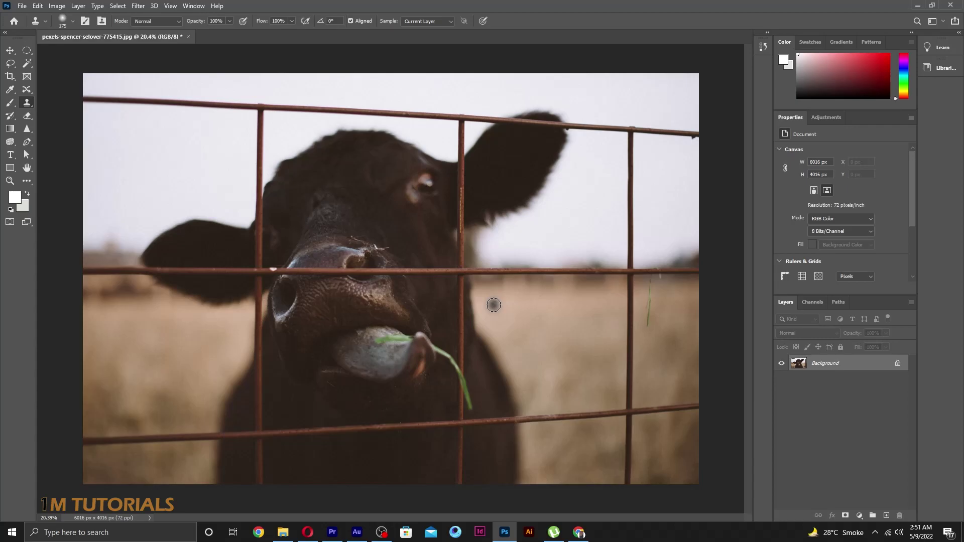
- Reset the colours to black and white, enter Quick Mask mode and zoom in on the top rail
key("d")
key("q")
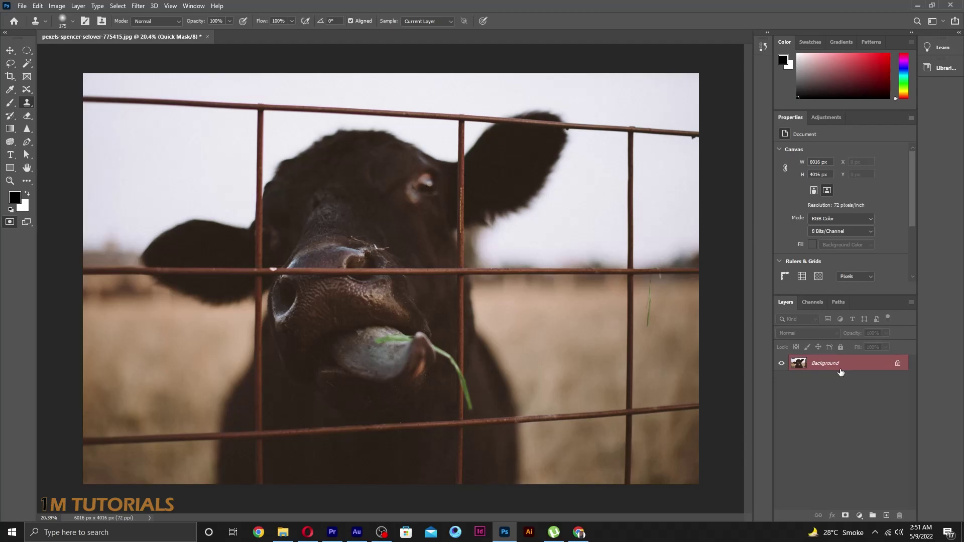
key("q")
key("x")
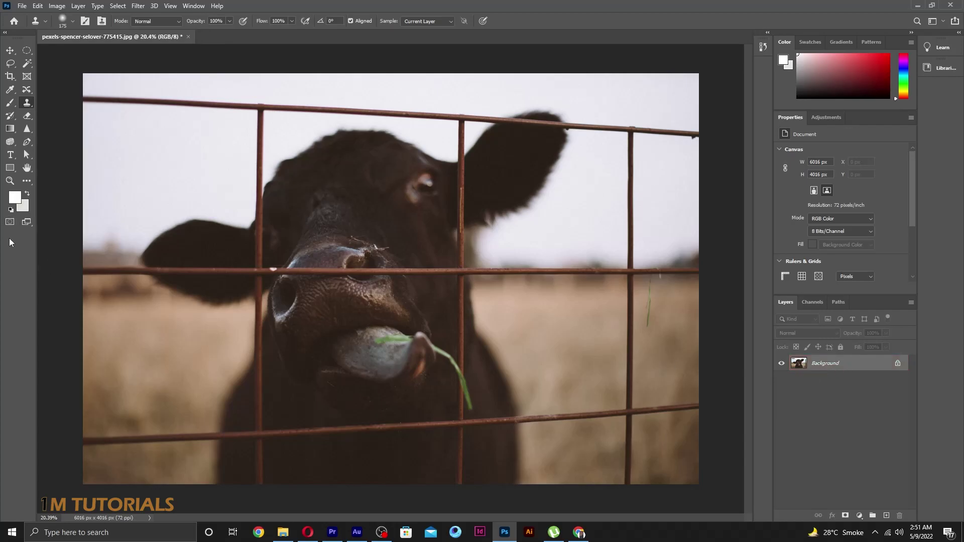
left_click(10, 222)
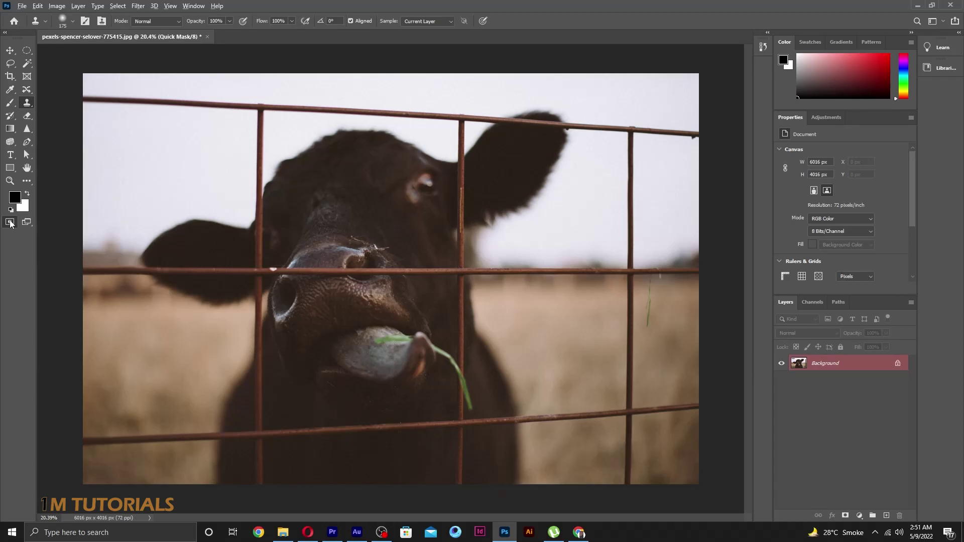
key("ctrl+plus")
scroll(241, 265, "down", 3)
scroll(317, 248, "down", 1)
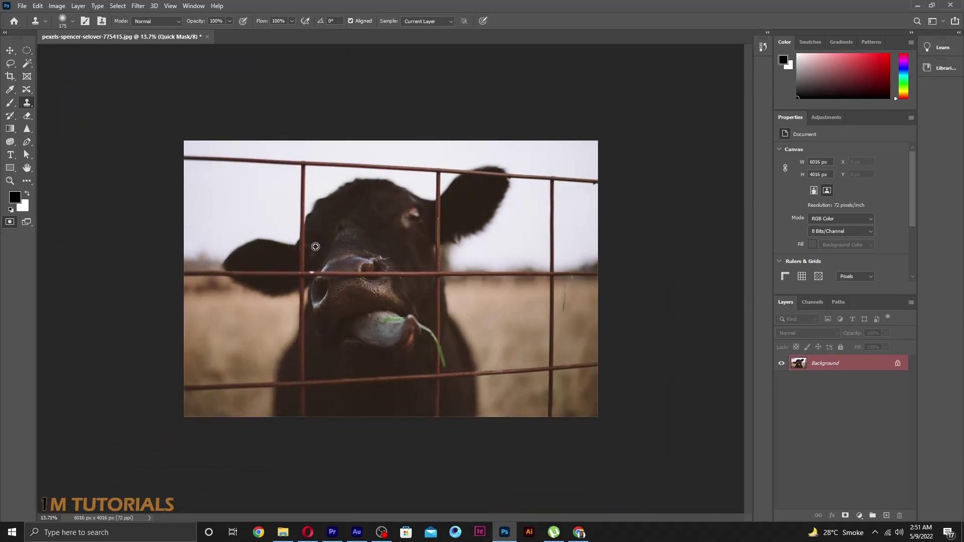
scroll(372, 243, "down", 1)
scroll(391, 239, "up", 2)
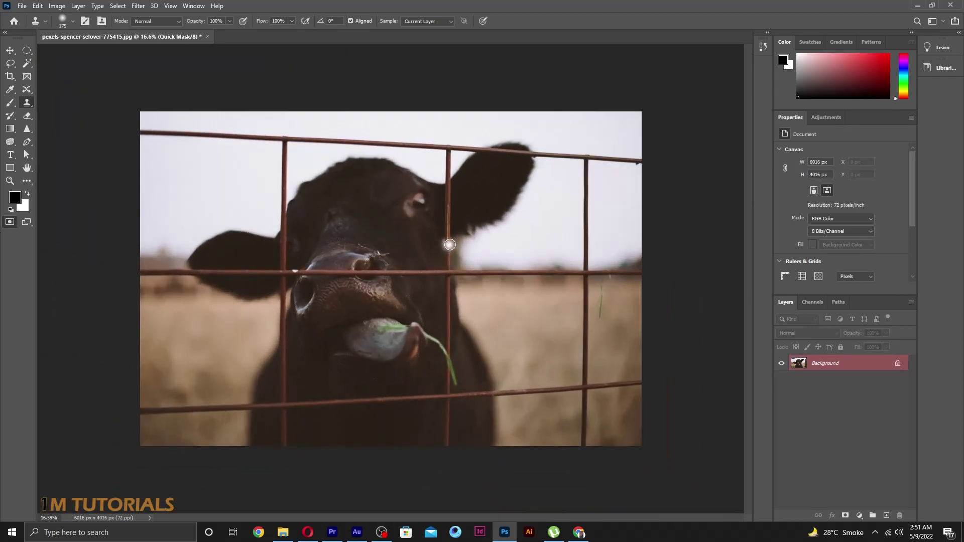
scroll(452, 247, "up", 1)
- Paint a straight mask line along the top rail with a slightly larger brush, then make it a selection
left_click(10, 102)
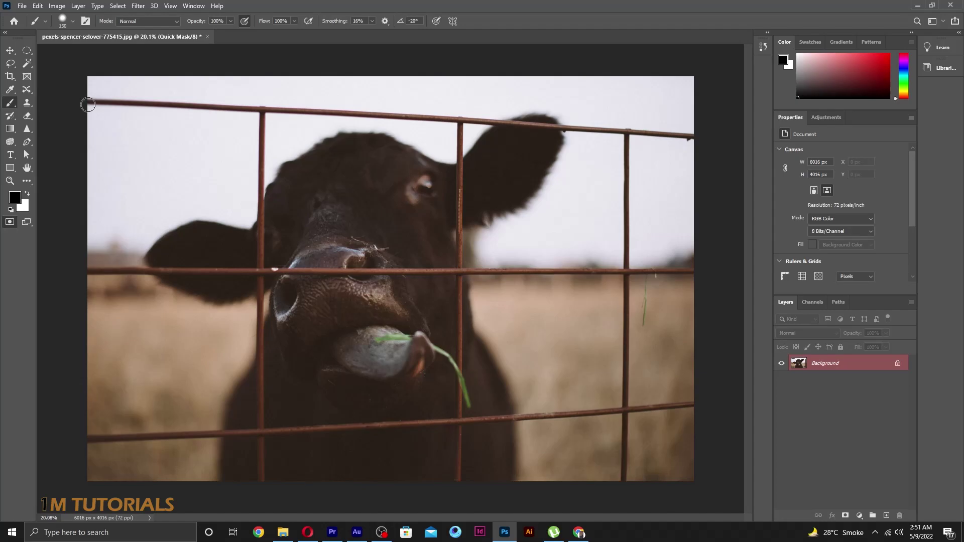
key("bracketright")
left_click(91, 102)
left_click(259, 108, "shift")
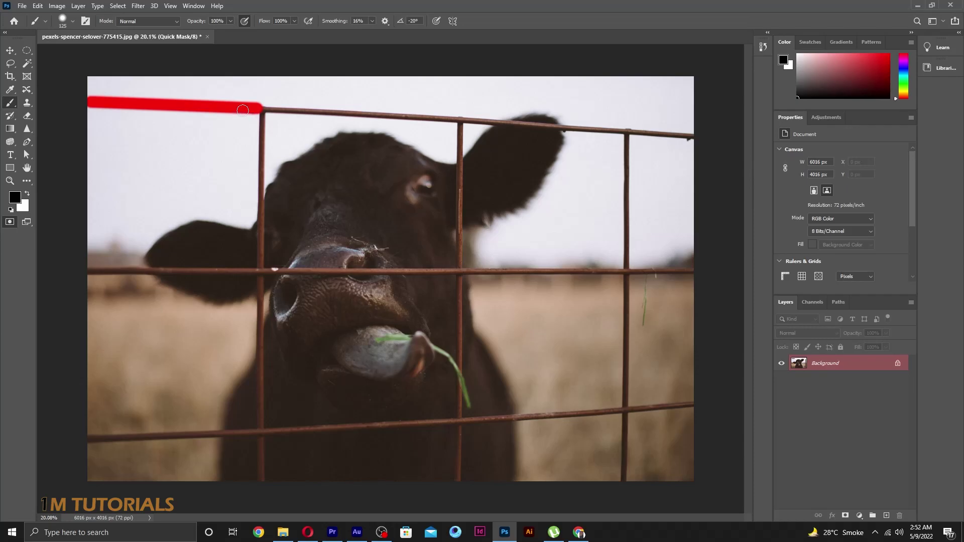
key("q")
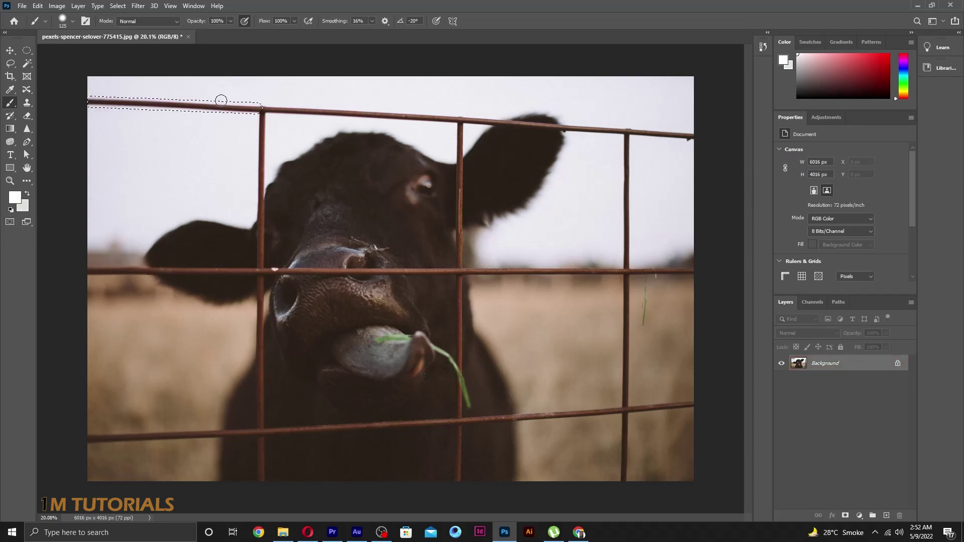
- Expand the top-rail selection by 5 pixels with Select > Modify > Expand
scroll(221, 100, "up", 2)
scroll(201, 98, "up", 1)
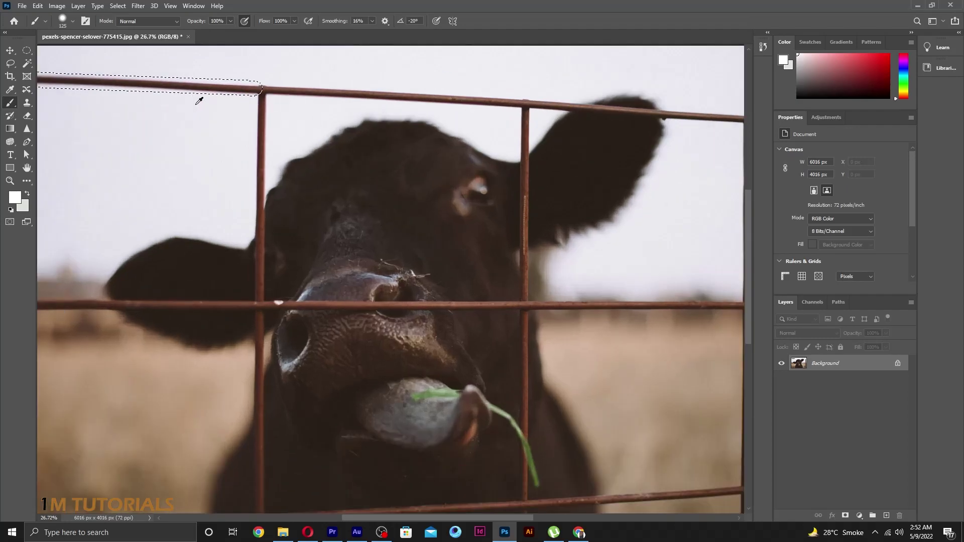
scroll(222, 93, "up", 1)
scroll(229, 103, "down", 1)
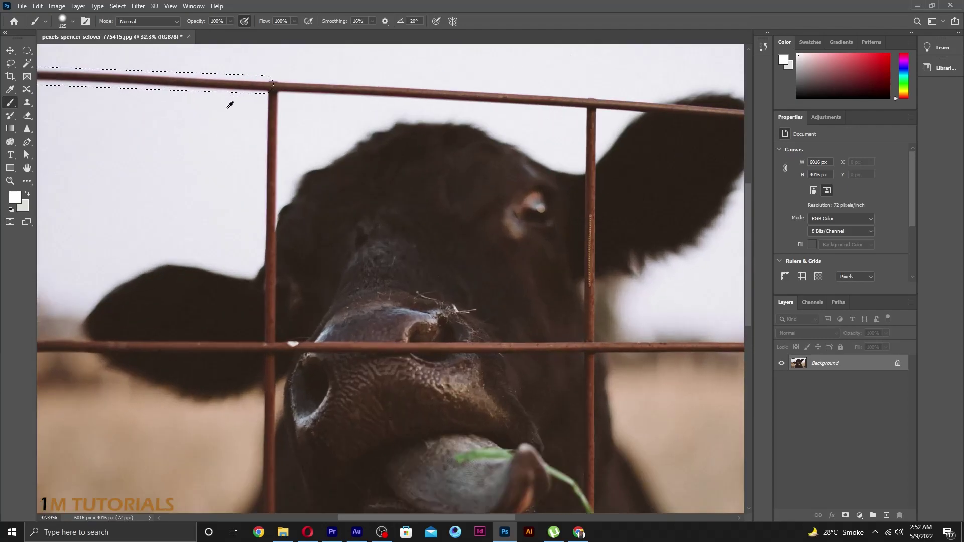
scroll(229, 104, "down", 1)
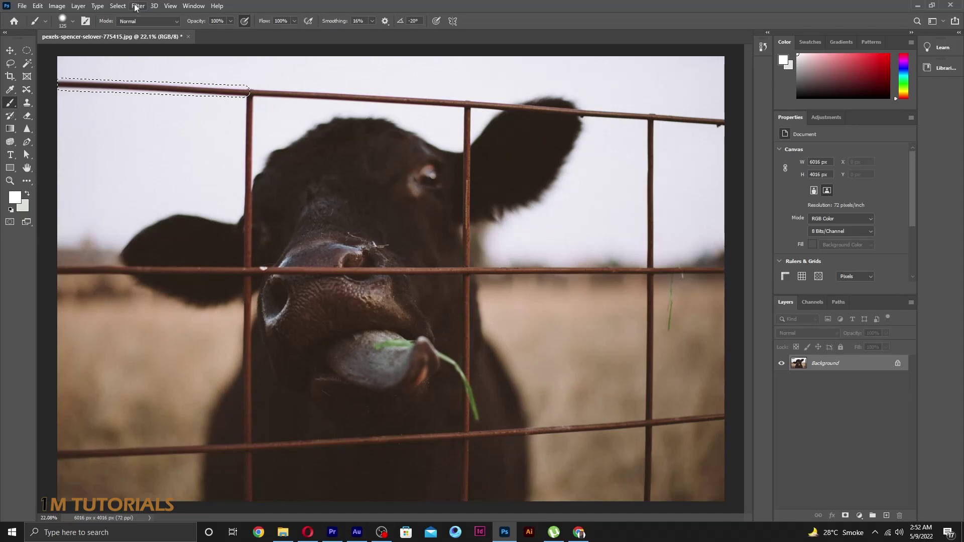
left_click(118, 6)
mouse_move(127, 148)
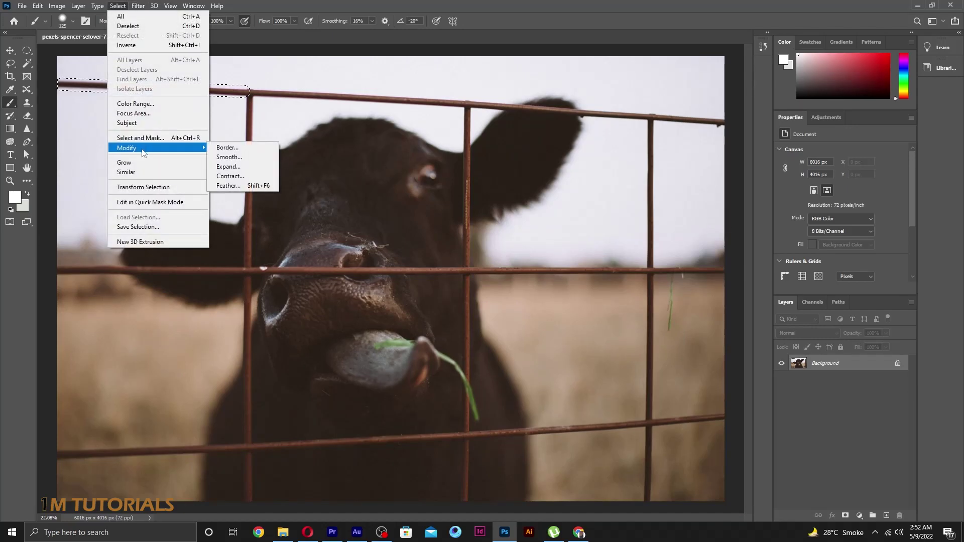
left_click(227, 166)
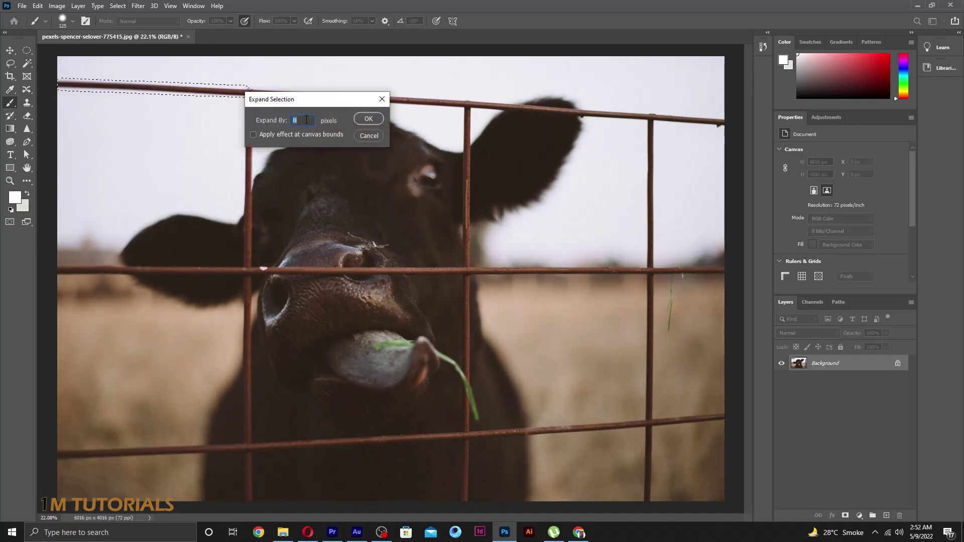
type("5")
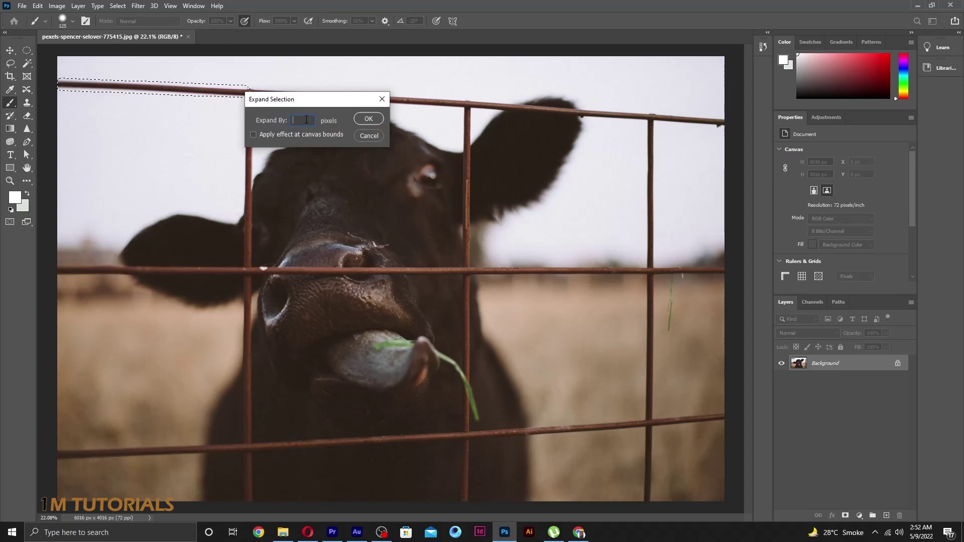
key("Return")
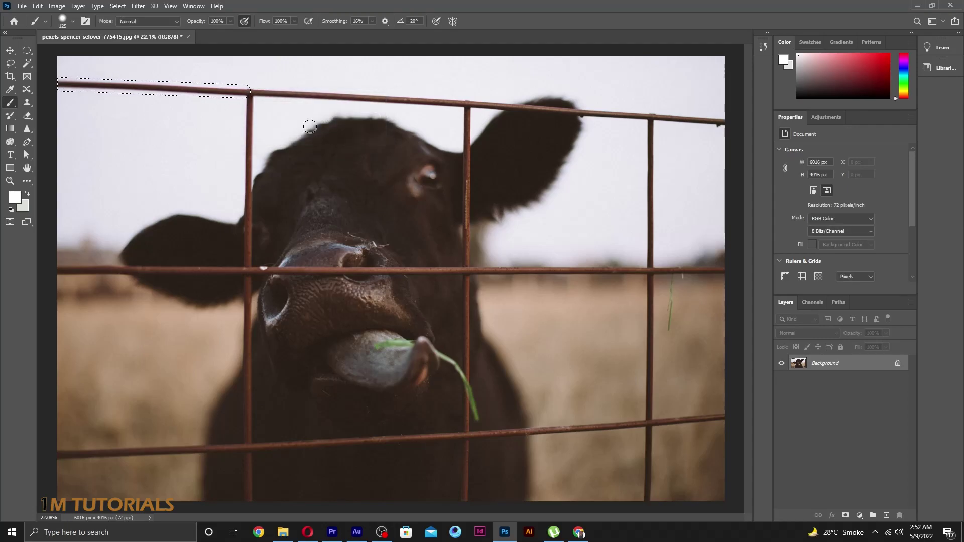
scroll(310, 127, "down", 3)
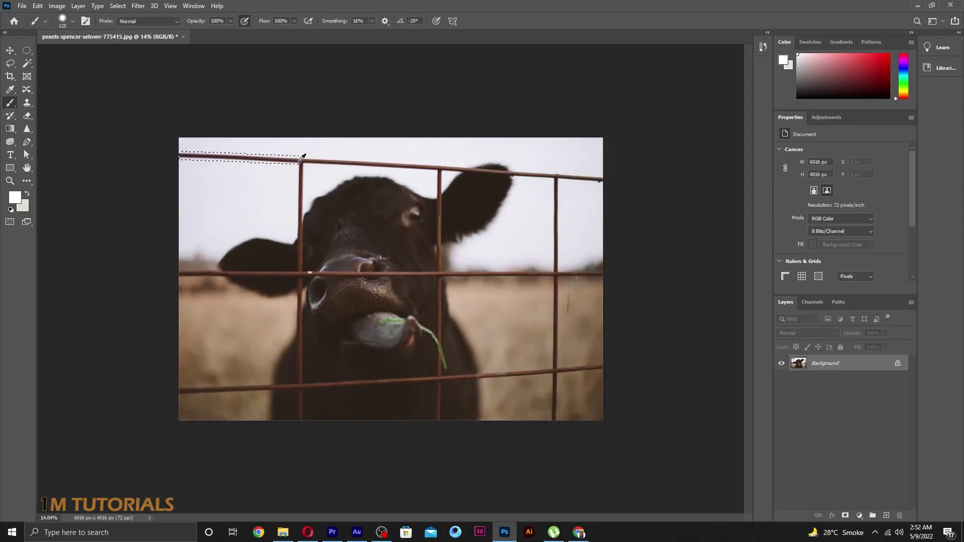
scroll(298, 162, "up", 1)
scroll(296, 159, "up", 1)
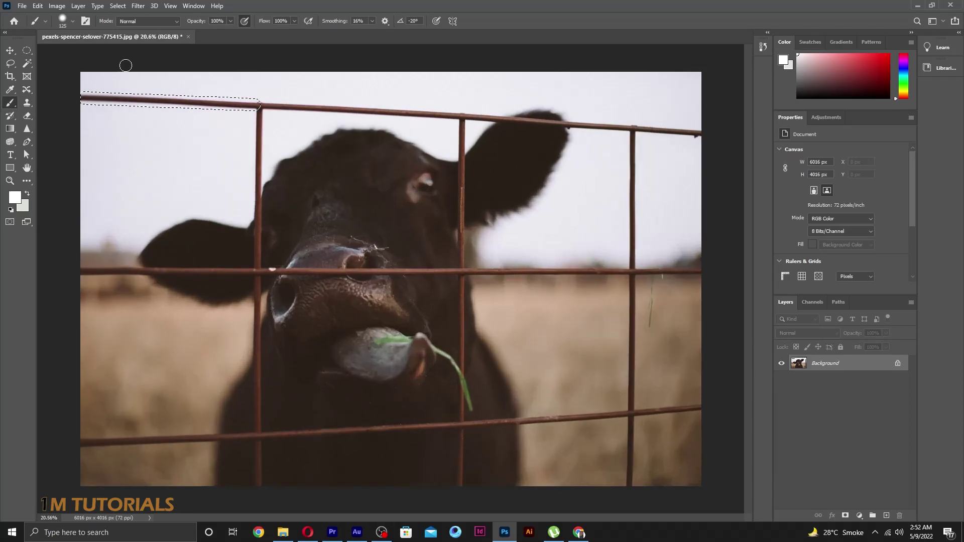
scroll(247, 80, "up", 1)
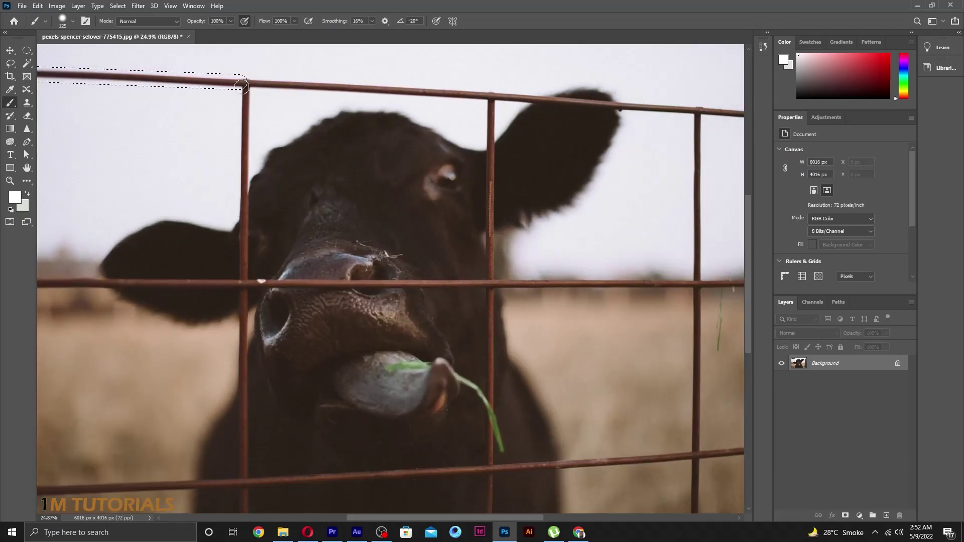
scroll(246, 94, "down", 2)
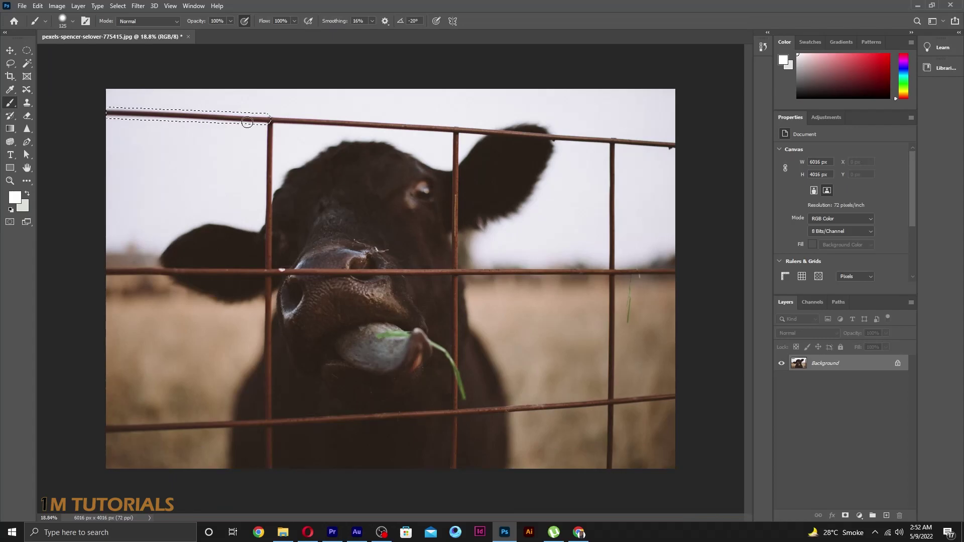
key("shift+BackSpace")
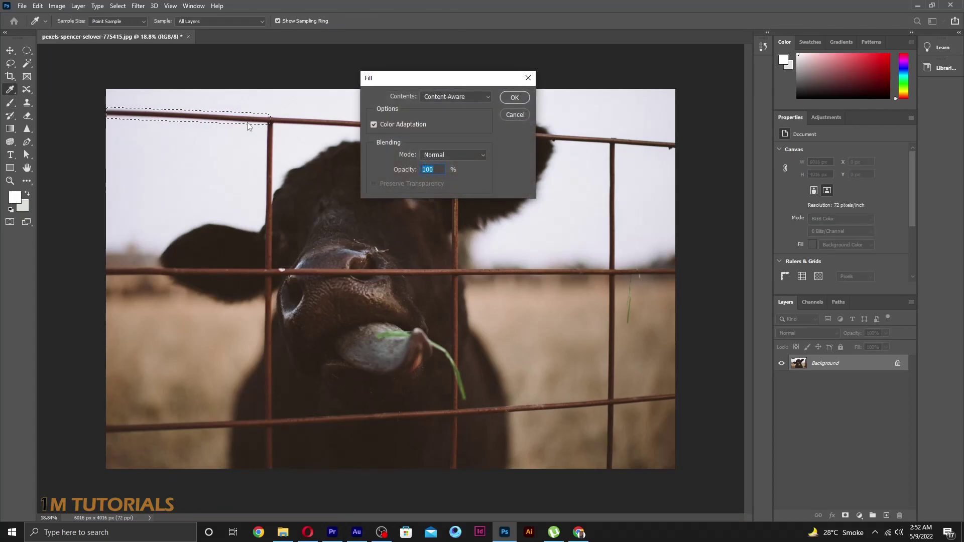
left_click(444, 96)
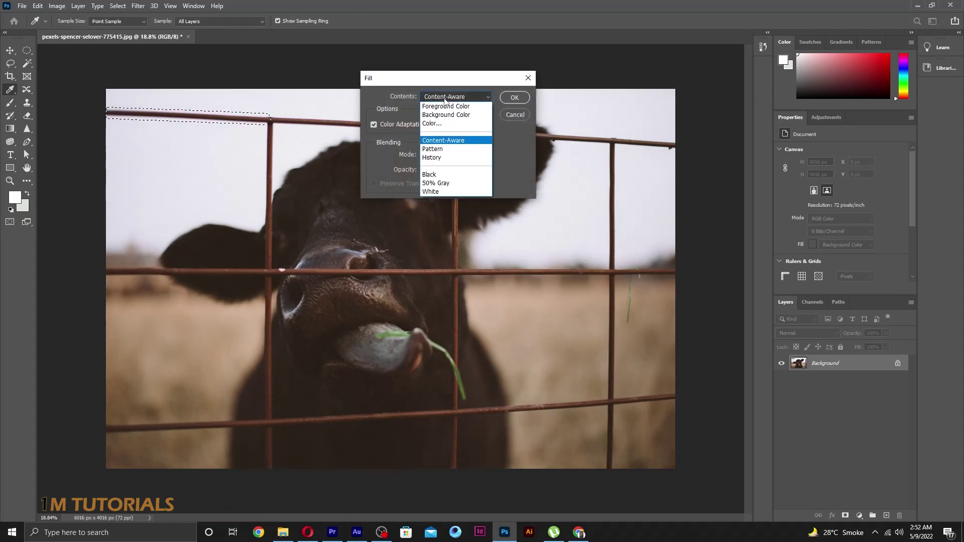
left_click(451, 142)
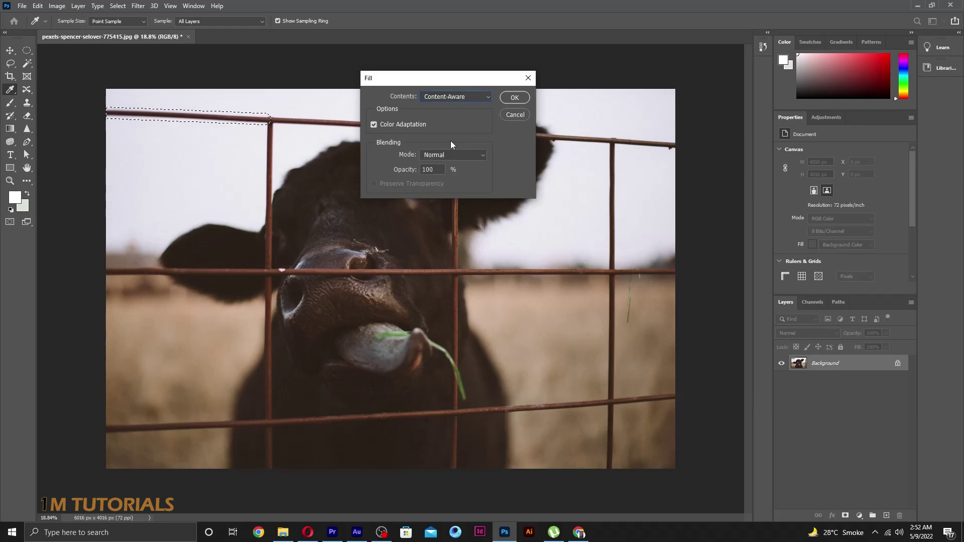
left_click(514, 96)
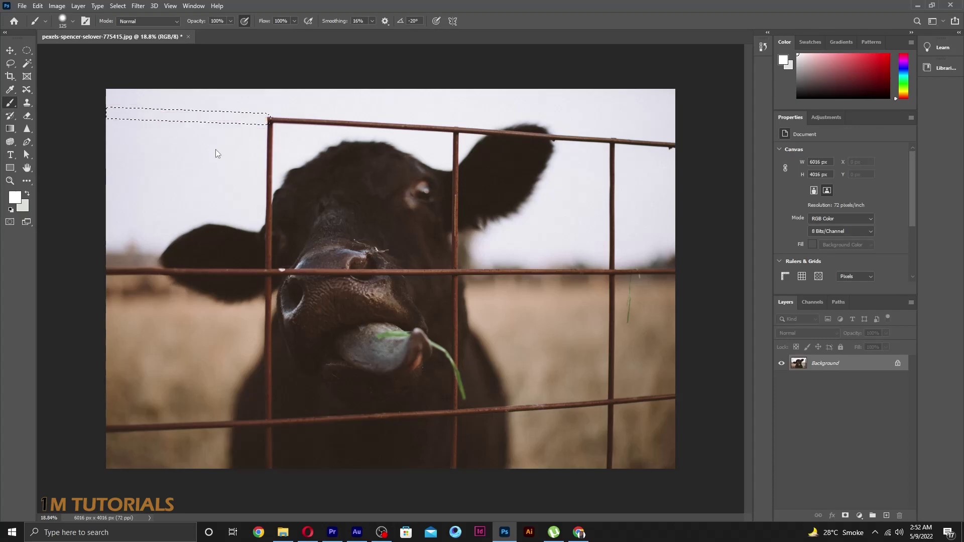
scroll(201, 73, "up", 2)
scroll(200, 73, "up", 2)
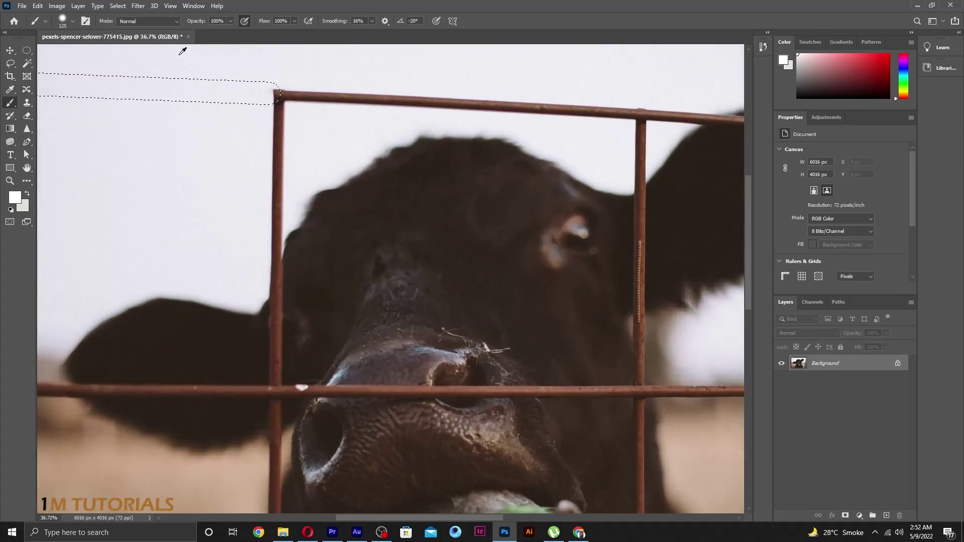
scroll(201, 70, "up", 2)
scroll(201, 63, "up", 2)
scroll(201, 58, "down", 4)
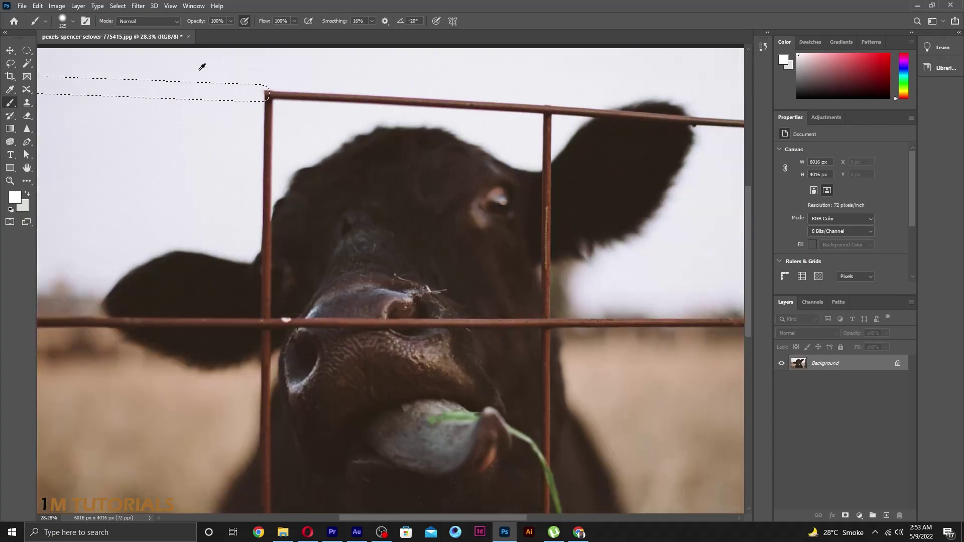
scroll(201, 70, "down", 4)
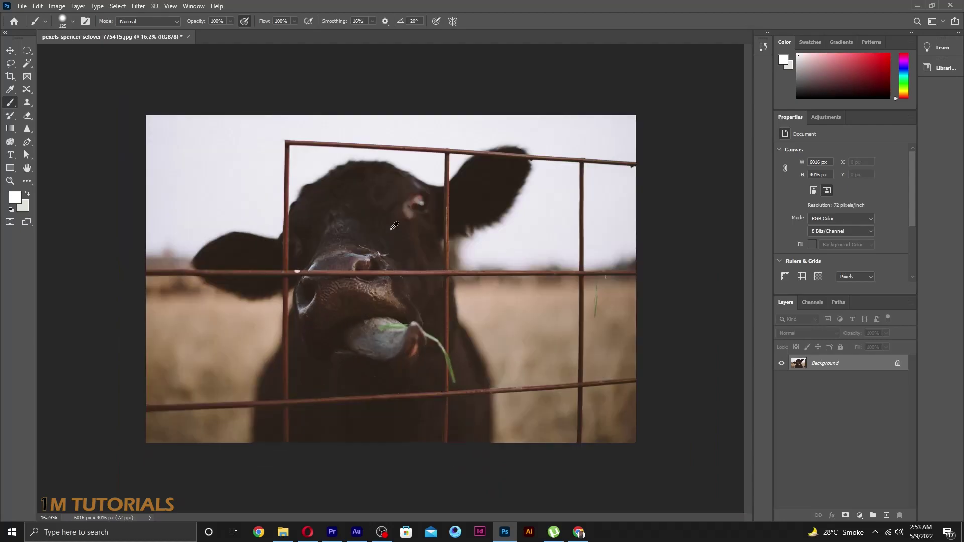
scroll(392, 281, "up", 2)
scroll(362, 269, "up", 2)
scroll(578, 123, "up", 1)
scroll(590, 121, "down", 4)
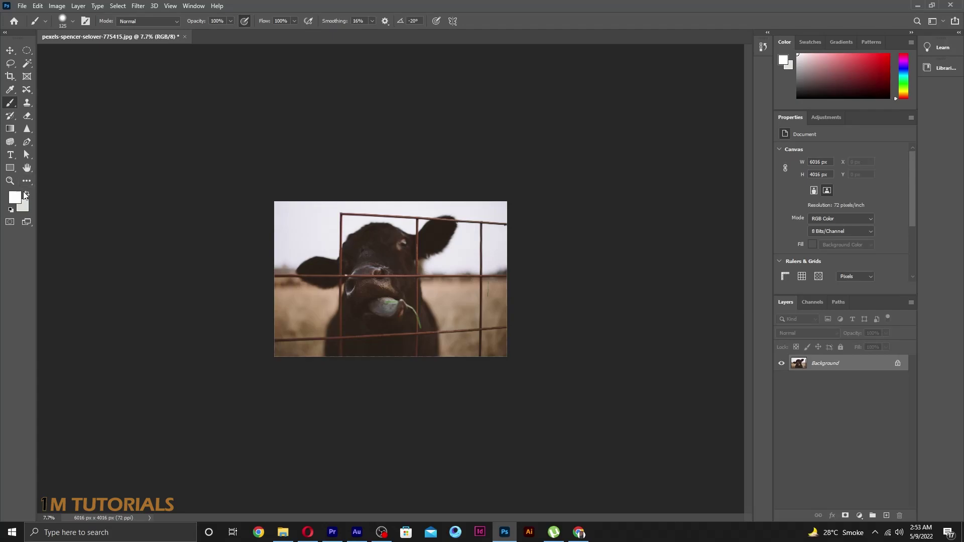
scroll(226, 189, "up", 3)
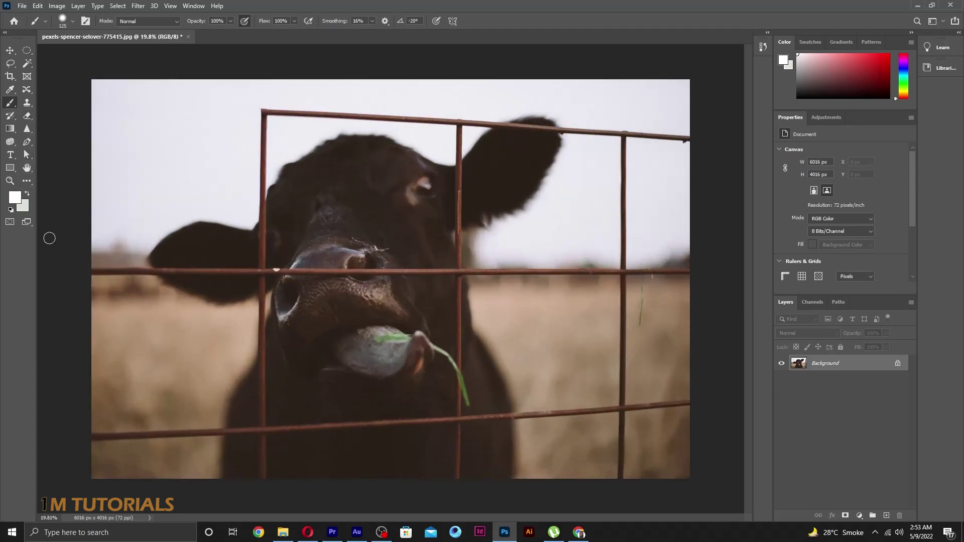
- Enter Quick Mask with default colours, fit the photo, and mask the top bar right of the post
key("d")
key("q")
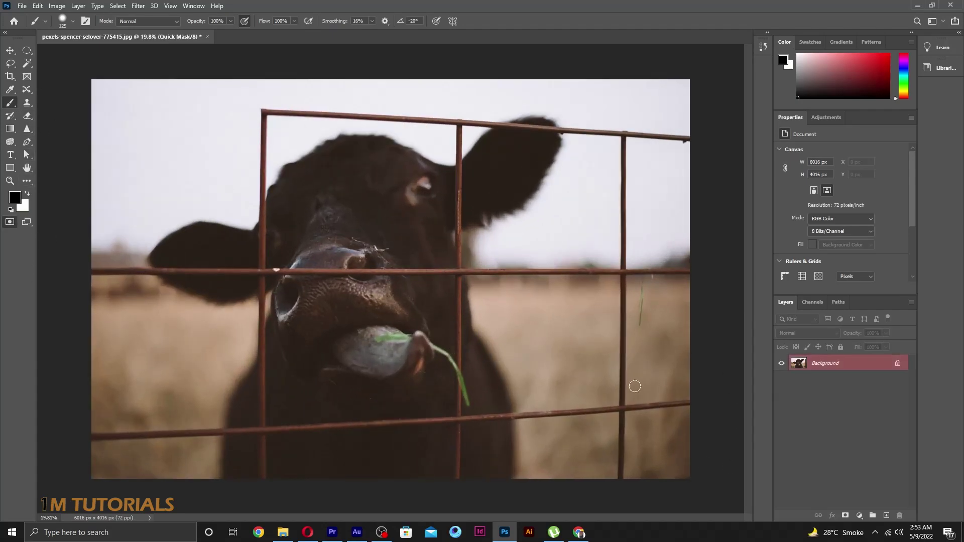
scroll(476, 203, "up", 2)
scroll(475, 202, "down", 2)
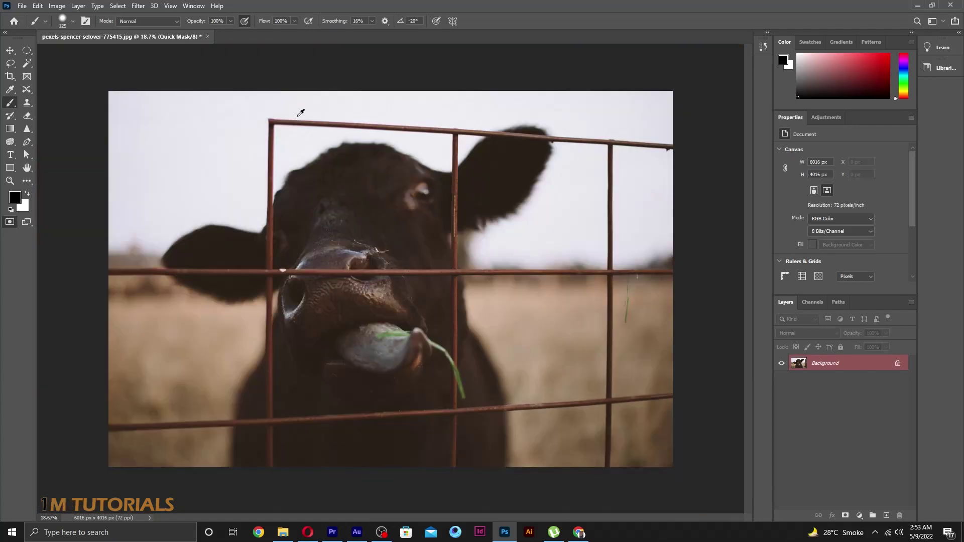
key("ctrl+0")
scroll(871, 144, "down", 1)
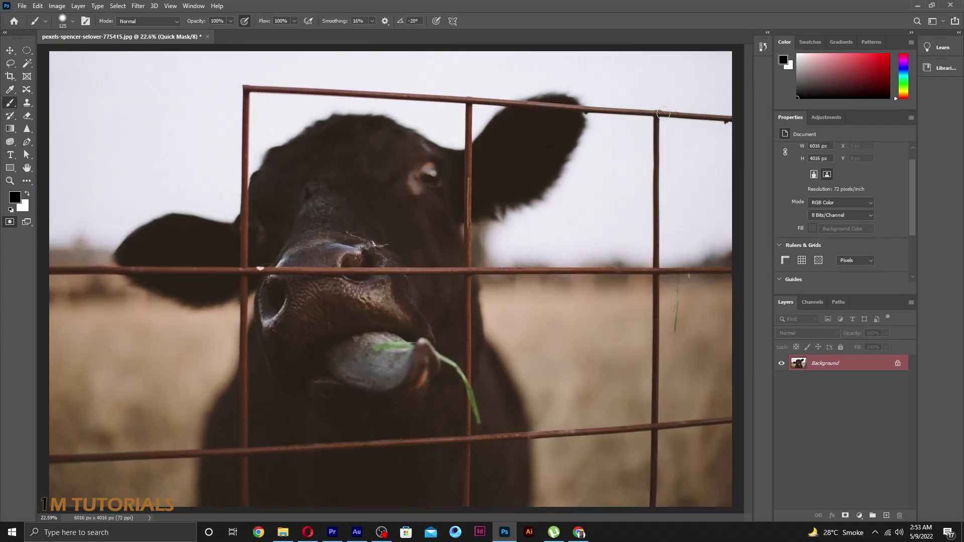
left_click(663, 114)
left_click(731, 118, "shift")
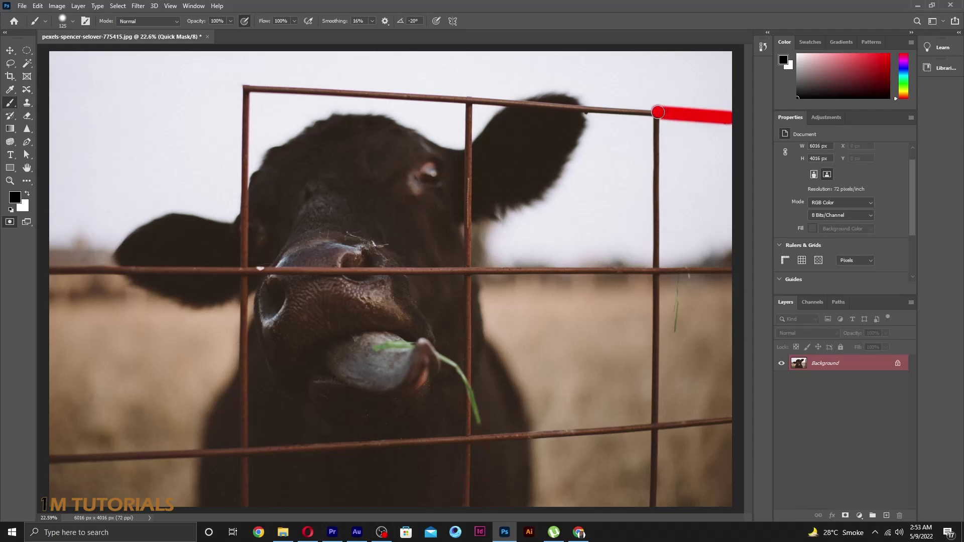
- Mask the rightmost post down to the photo's bottom, plus the middle and lower bar ends
left_click(656, 266, "shift")
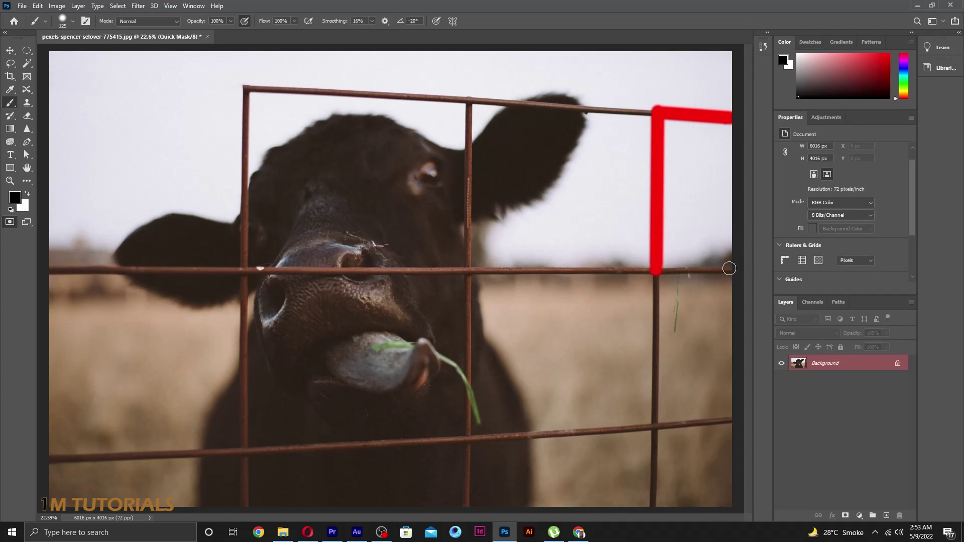
left_click(729, 269, "shift")
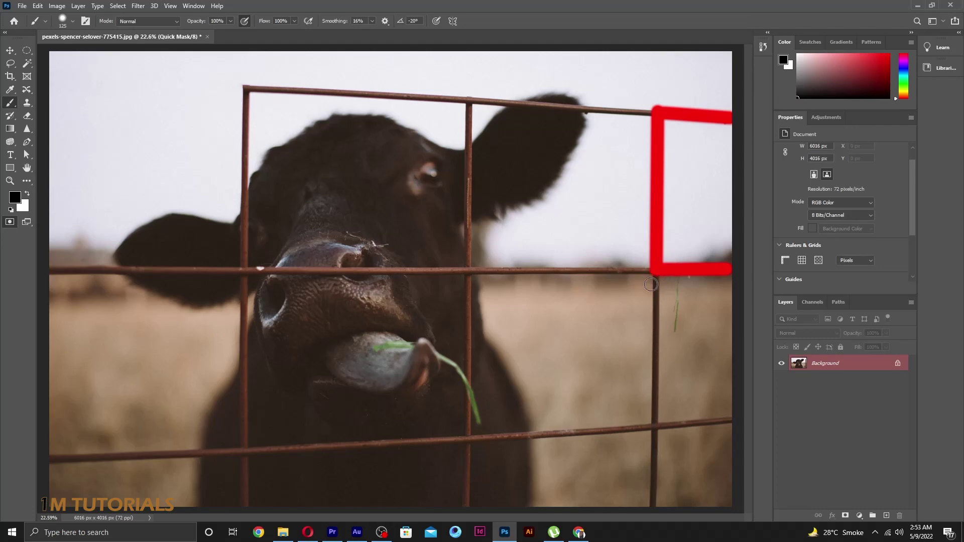
left_click(654, 274)
left_click(656, 423, "shift")
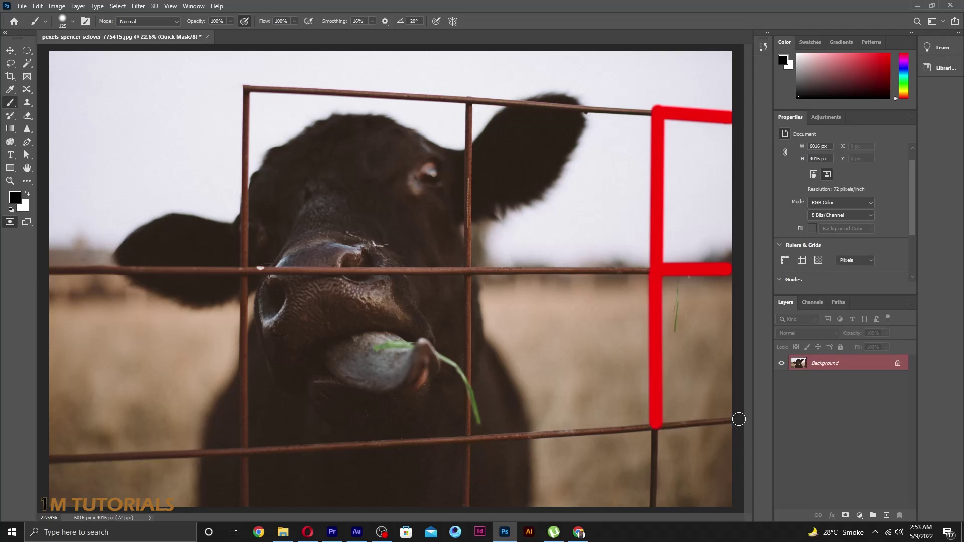
left_click(731, 420, "shift")
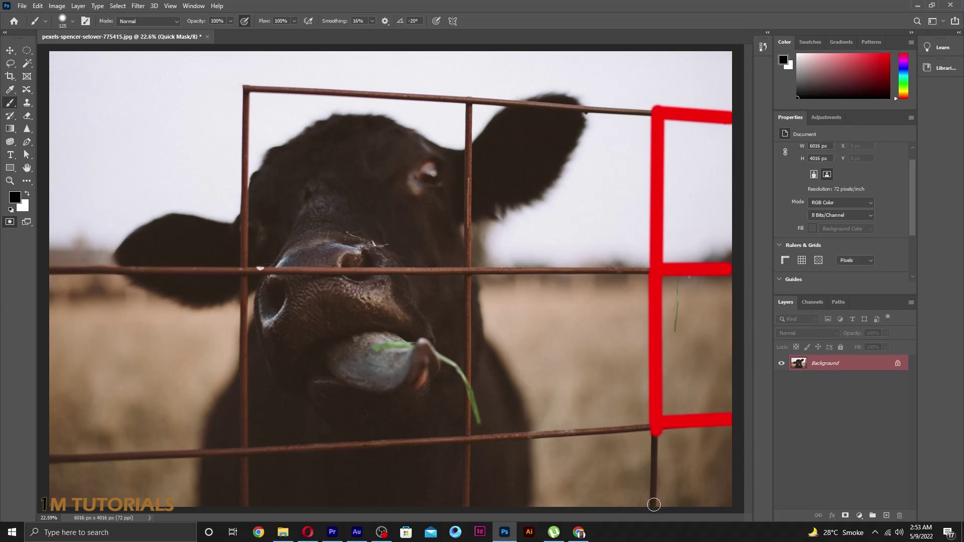
left_click(654, 505, "shift")
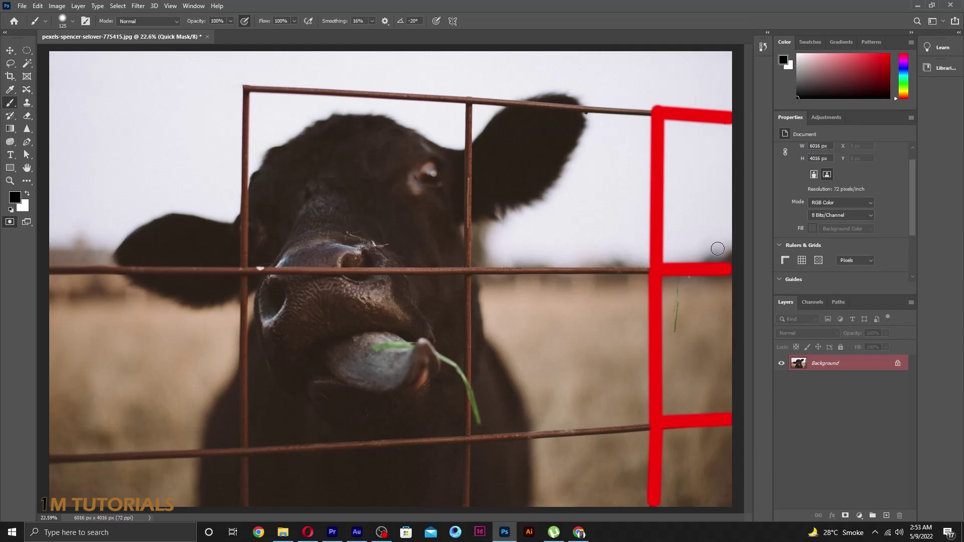
- Convert the right-post mask to a selection, expand it by 5 px, and Content-Aware fill it
key("q")
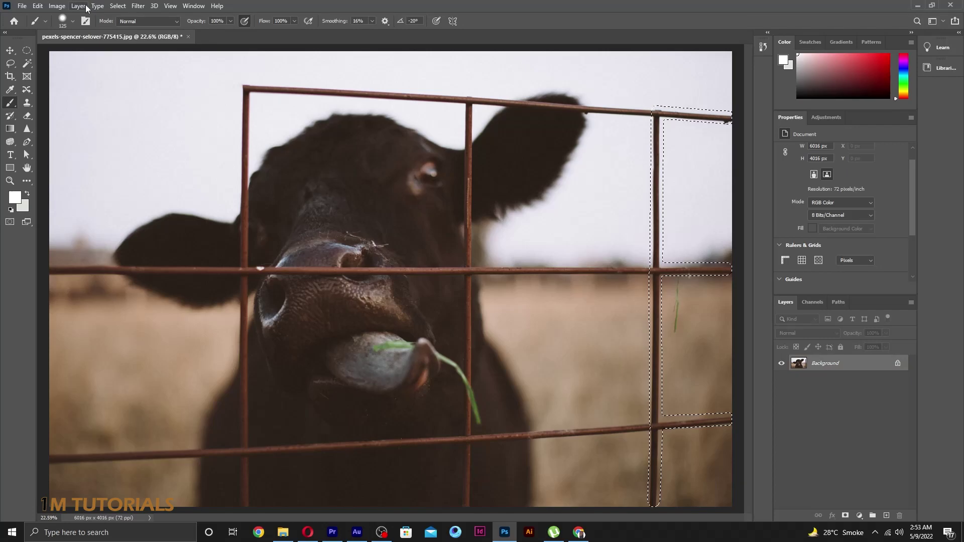
left_click(118, 6)
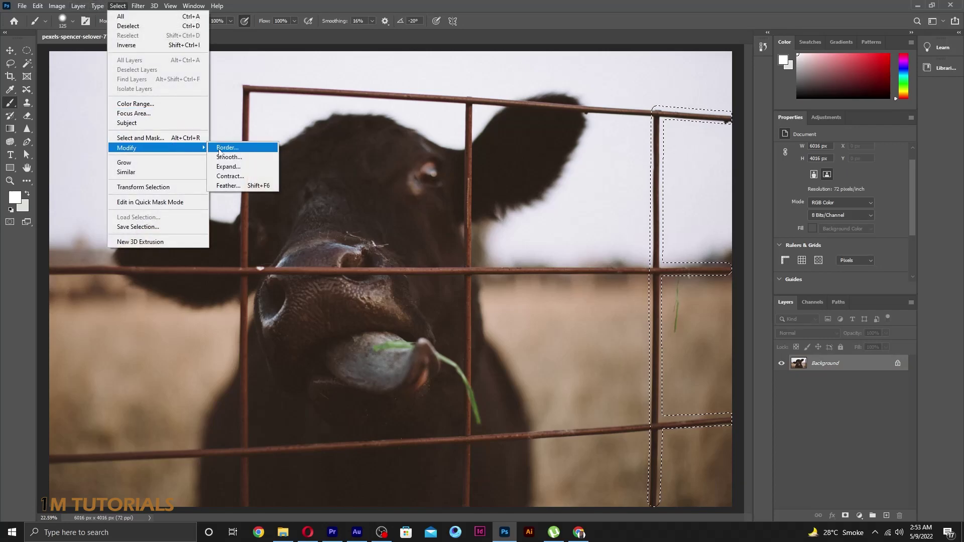
left_click(245, 167)
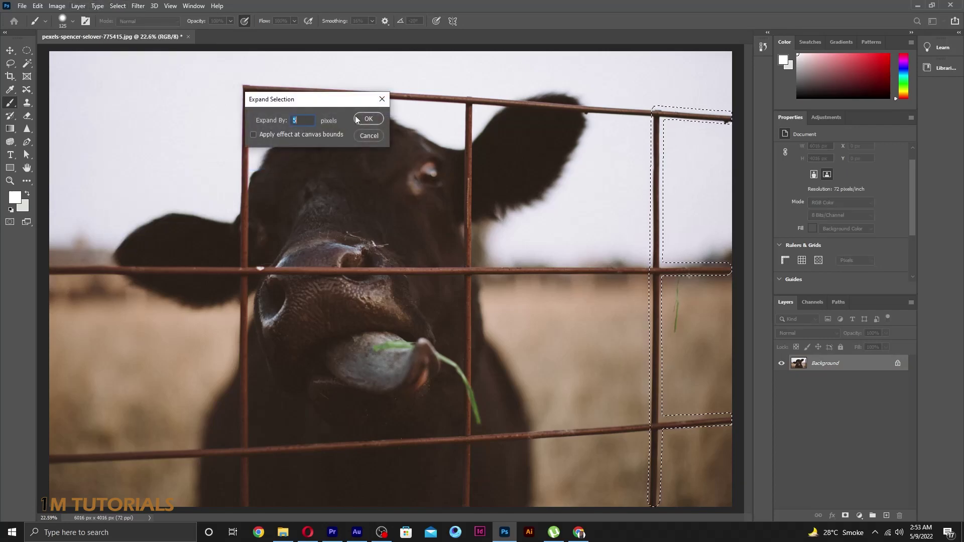
left_click(362, 119)
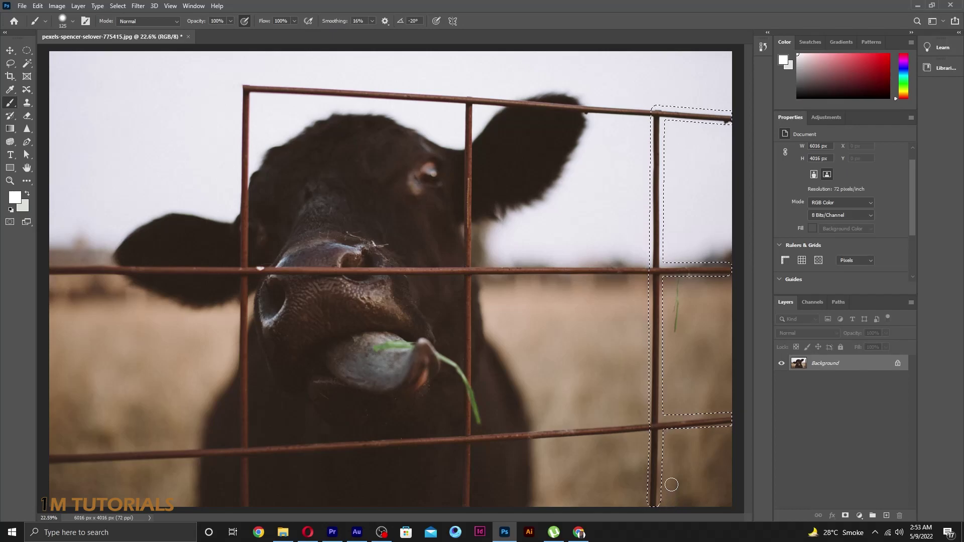
key("shift+BackSpace")
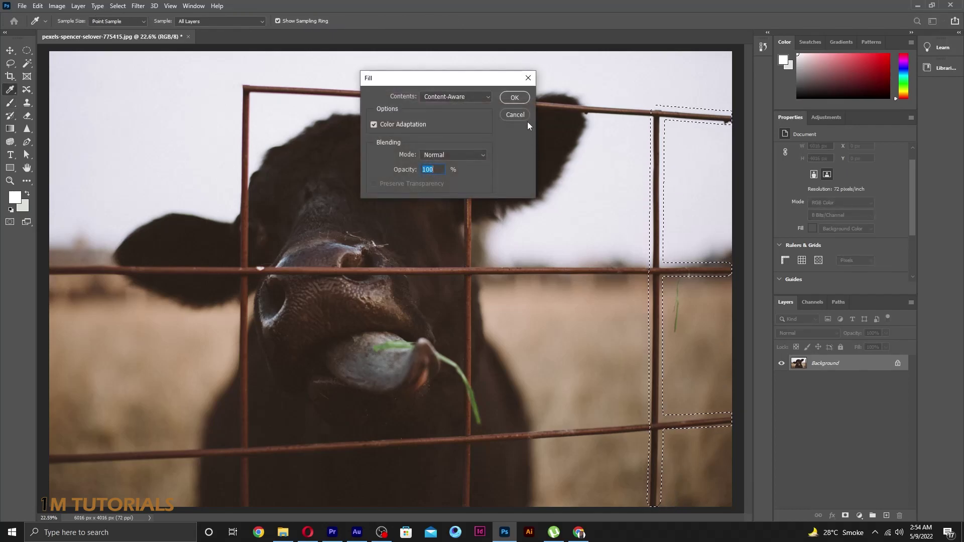
left_click(519, 101)
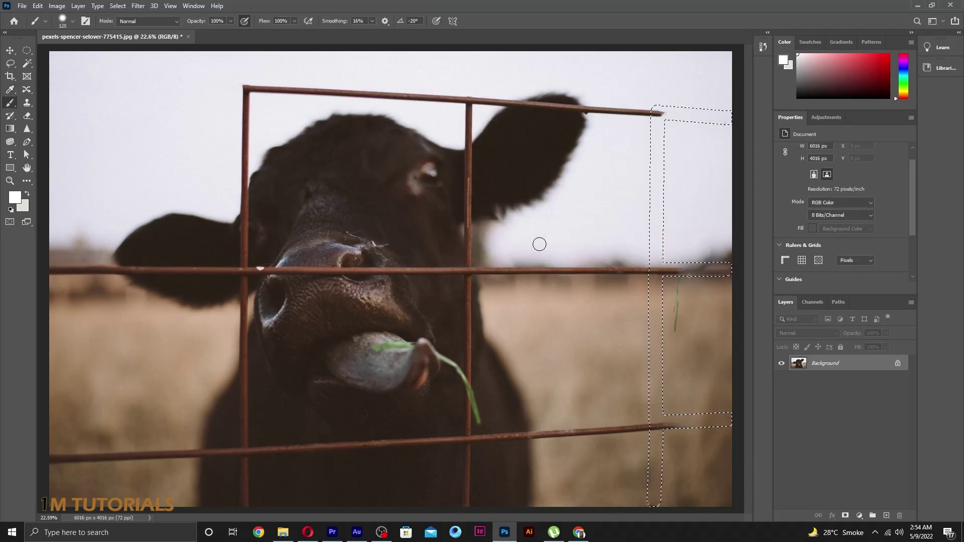
- Zoom around the photo to inspect the filled area where the right fence post was
scroll(732, 241, "up", 3)
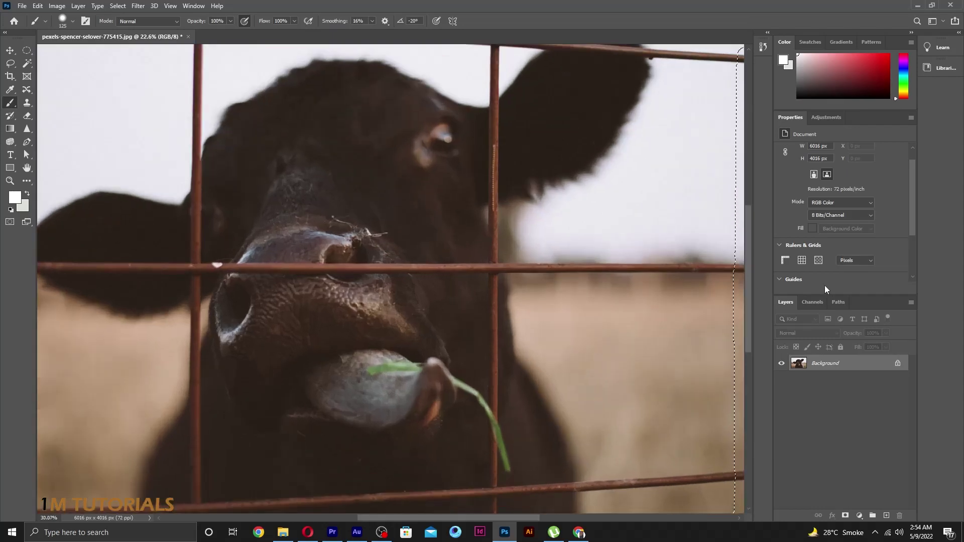
scroll(723, 211, "down", 5)
scroll(716, 191, "up", 2)
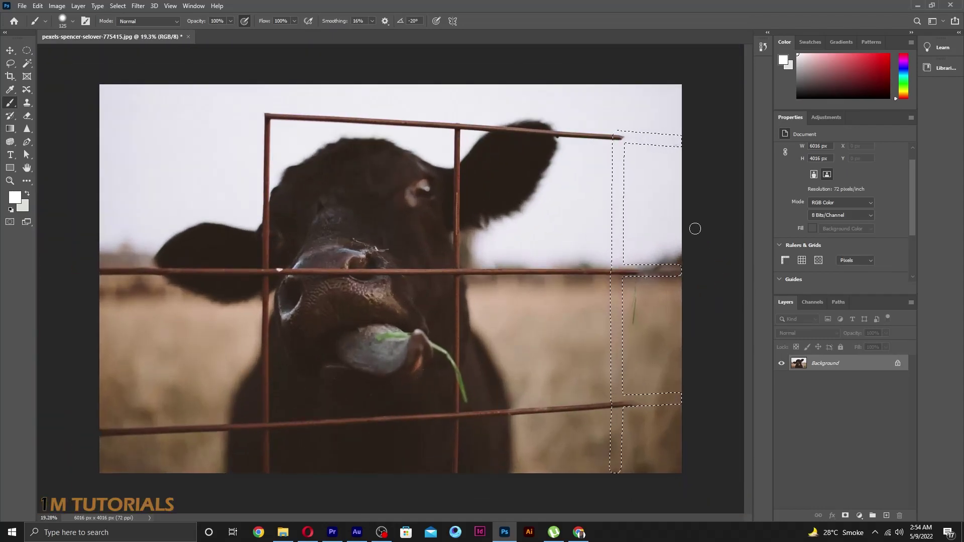
scroll(694, 229, "up", 2)
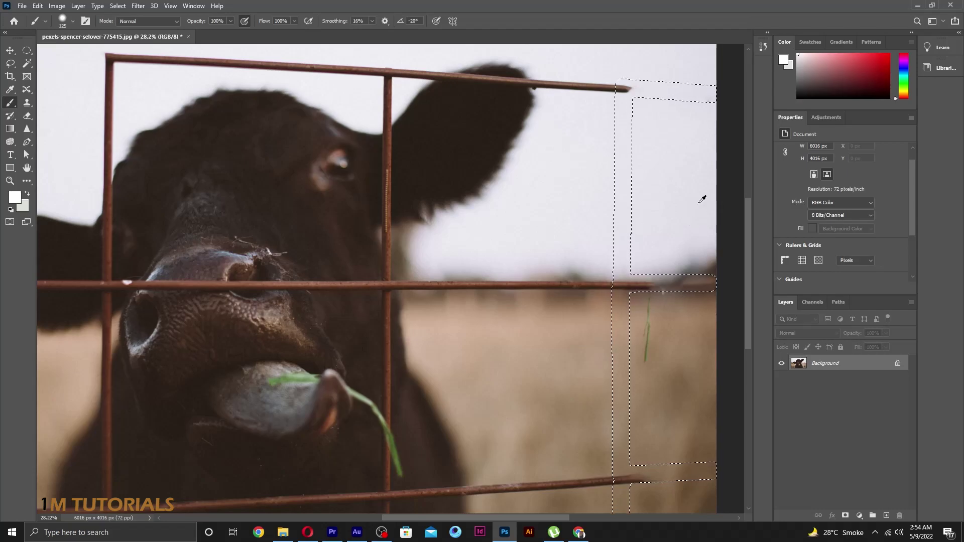
scroll(702, 199, "up", 2)
scroll(684, 327, "down", 4)
scroll(636, 326, "down", 2)
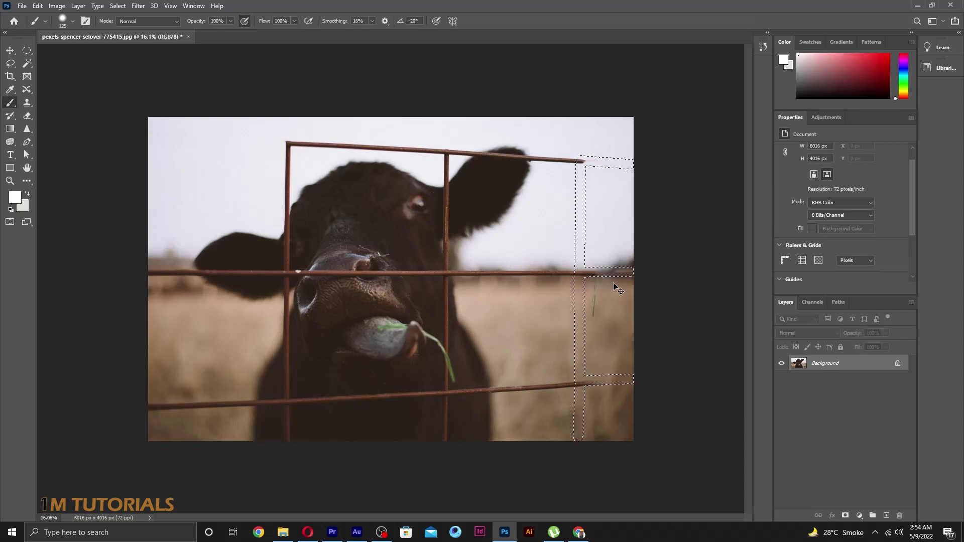
scroll(484, 246, "down", 2)
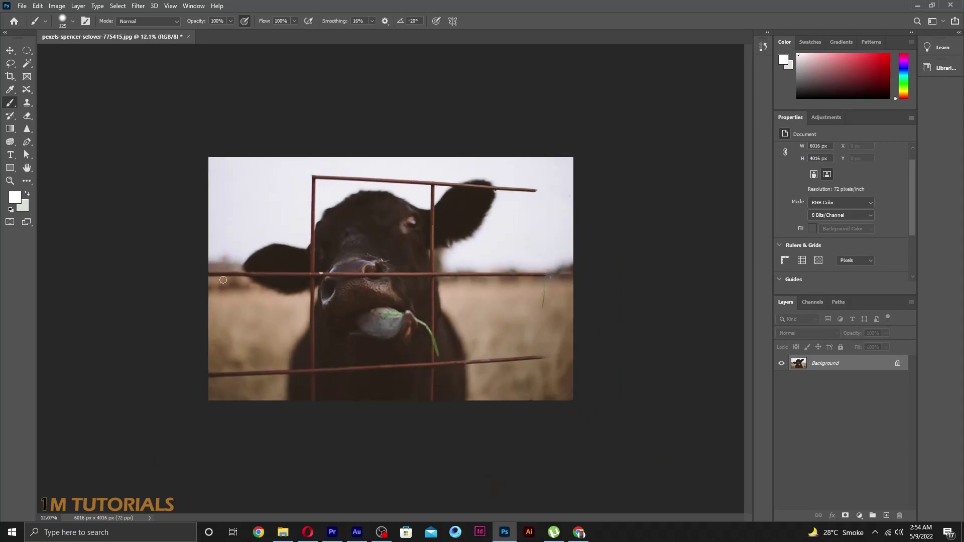
- In Quick Mask with default colours, mask the bottom rail and the middle upright bar
key("q")
key("d")
scroll(479, 311, "up", 2)
scroll(522, 327, "down", 1)
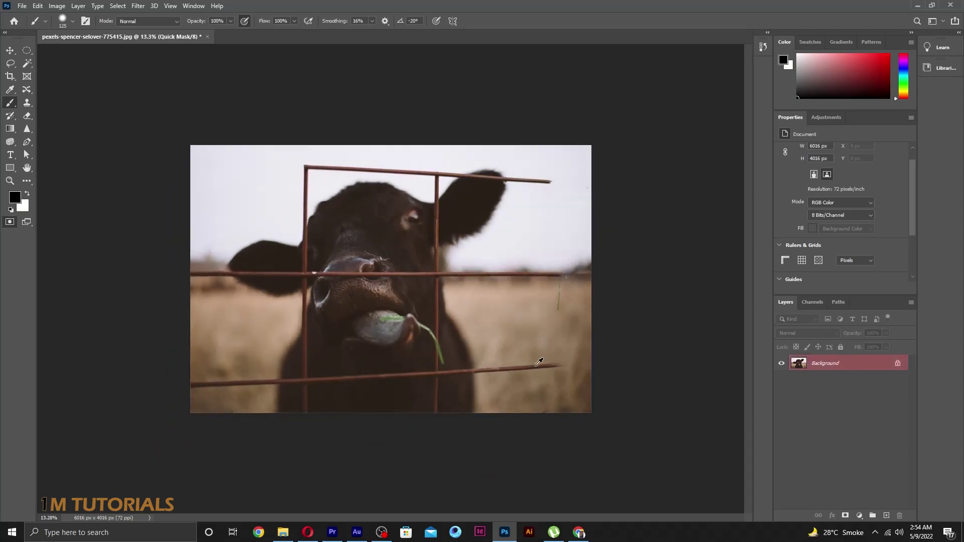
scroll(541, 360, "up", 2)
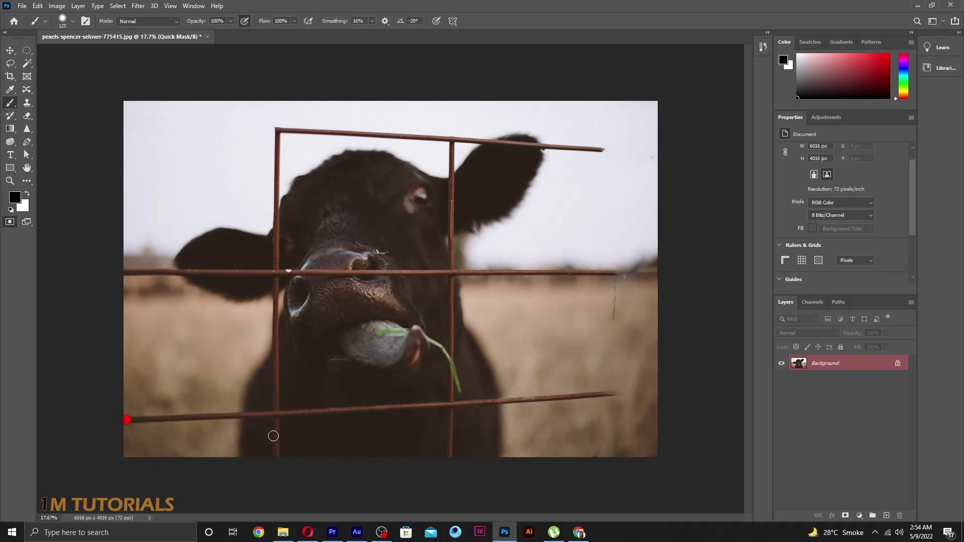
left_click(273, 414, "shift")
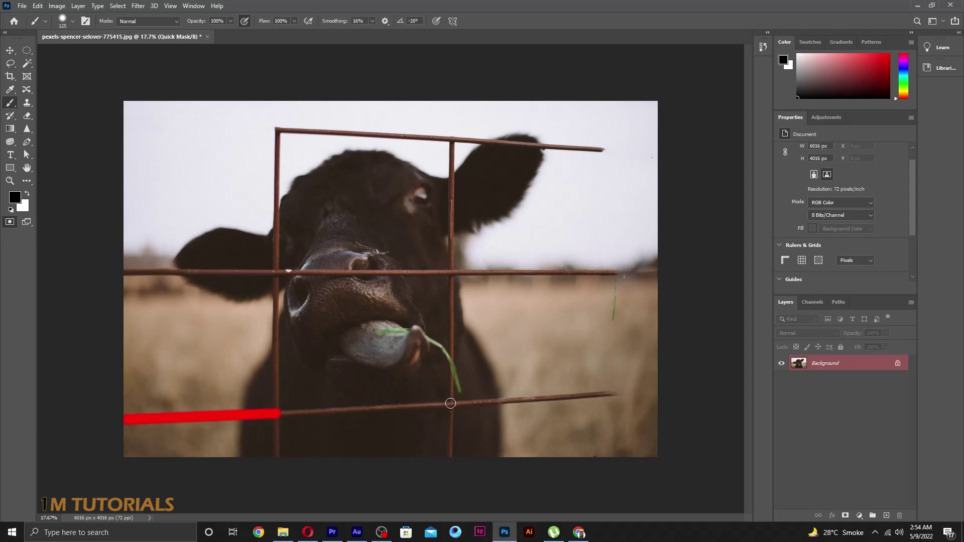
left_click(450, 403, "shift")
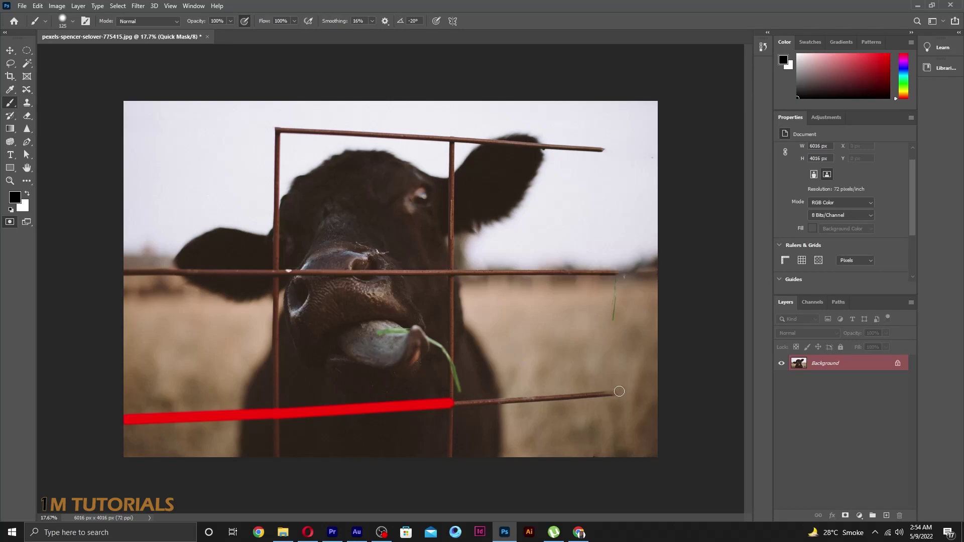
left_click(622, 392, "shift")
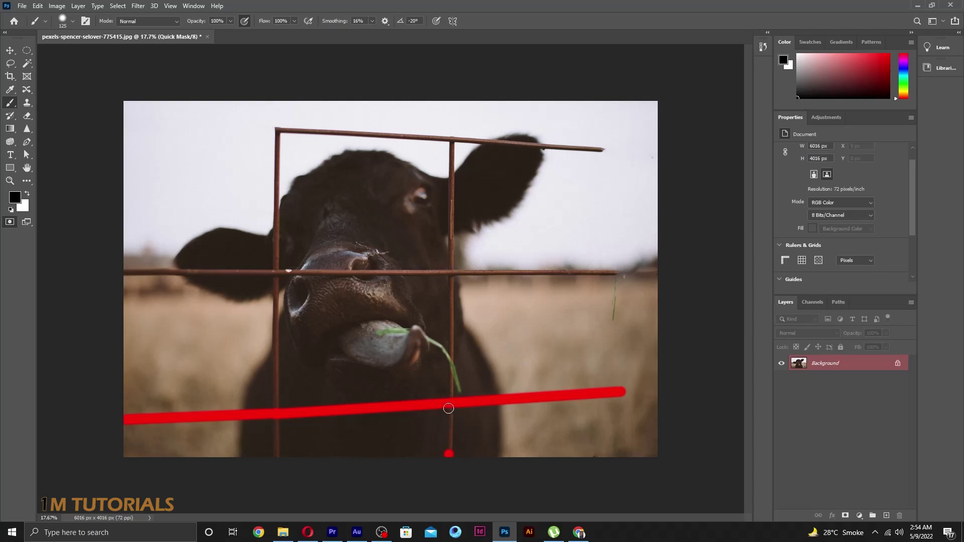
left_click(451, 408, "shift")
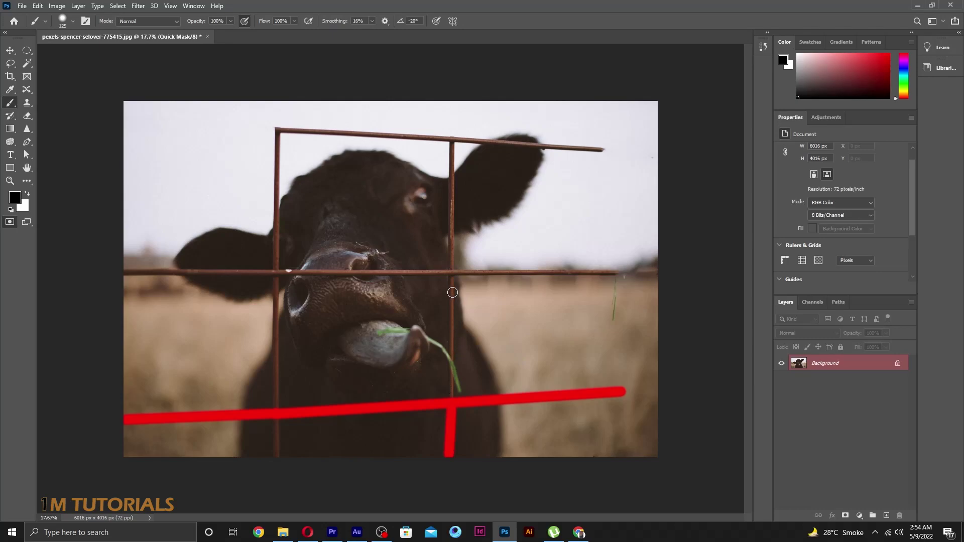
left_click(451, 277, "shift")
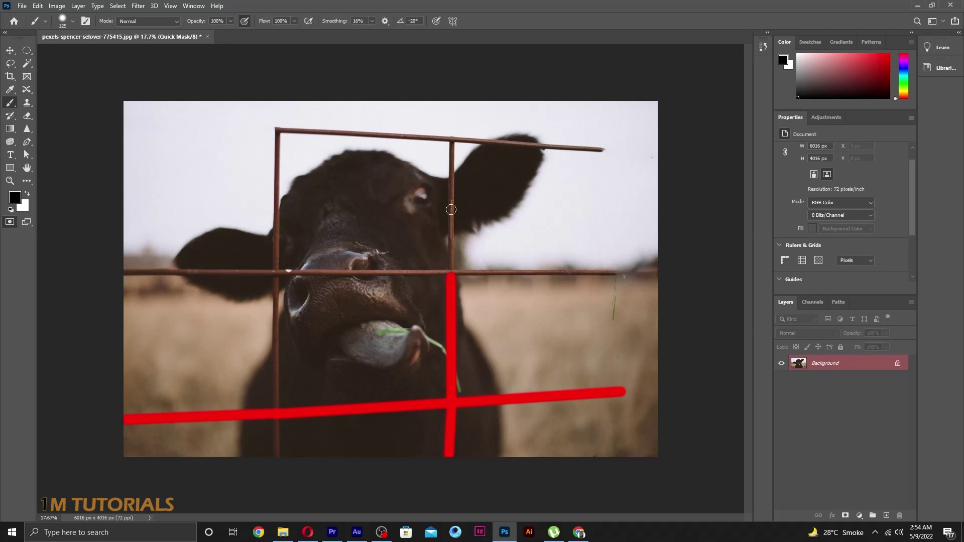
left_click(451, 143, "shift")
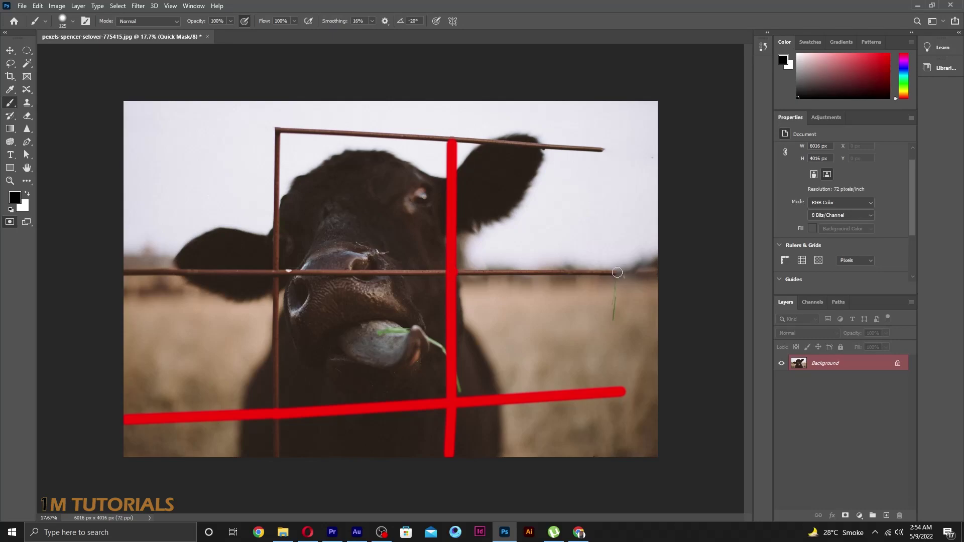
- Mask the middle rail, left upright and top rail, undoing a stray stroke, then make it a selection
left_click(617, 272, "shift")
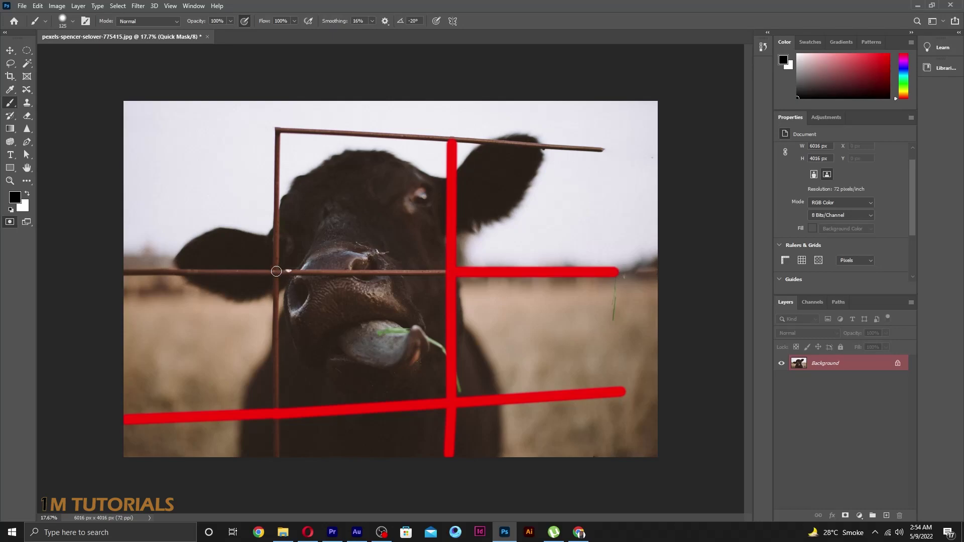
left_click(276, 271, "shift")
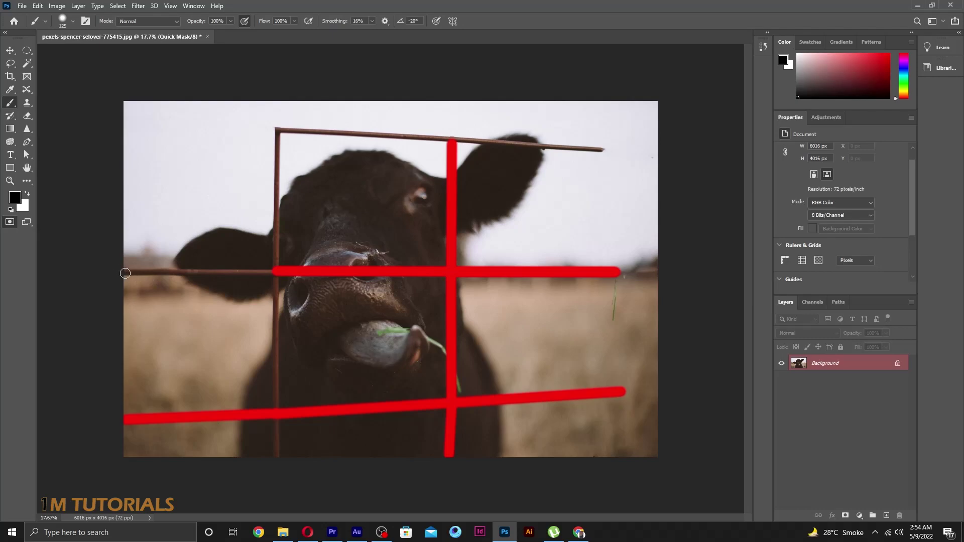
left_click(125, 273, "shift")
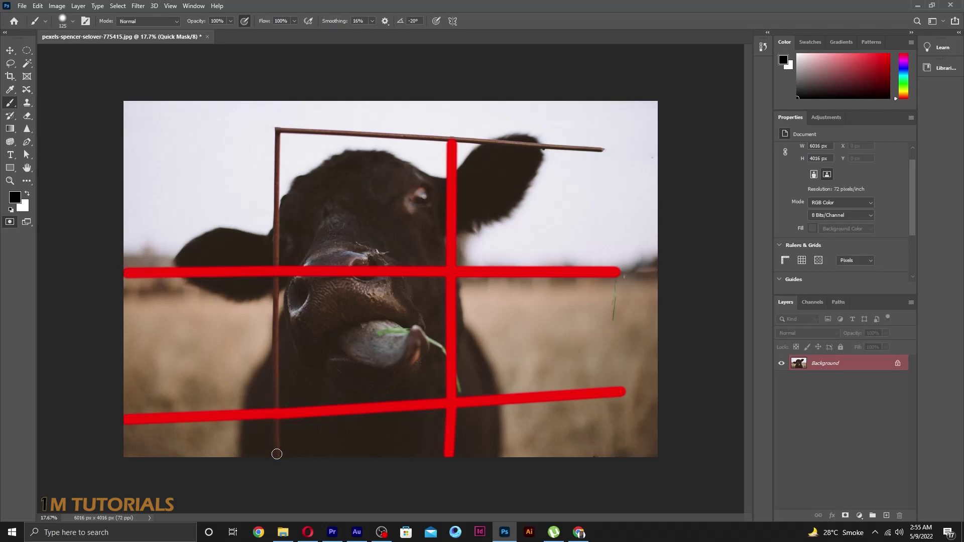
left_click(276, 454, "shift")
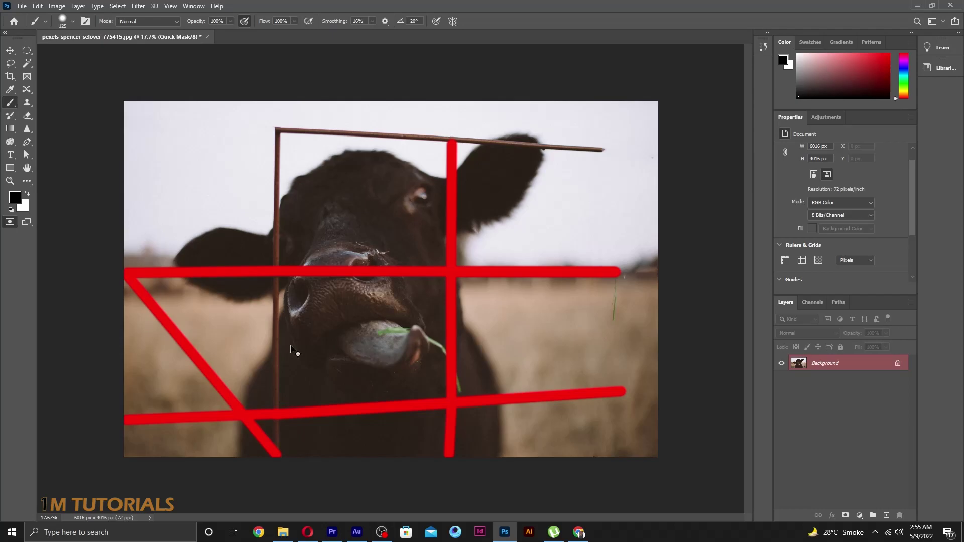
key("ctrl+z")
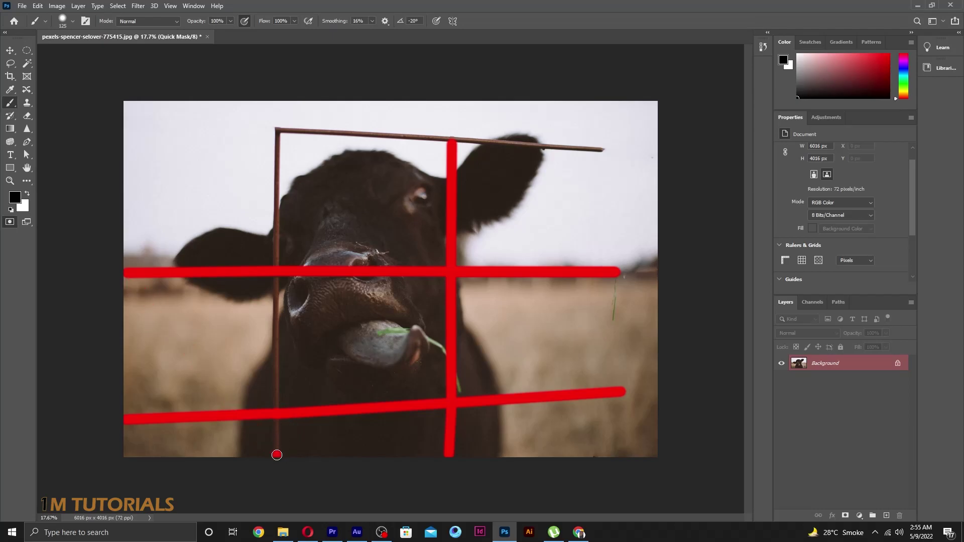
left_click(277, 131, "shift")
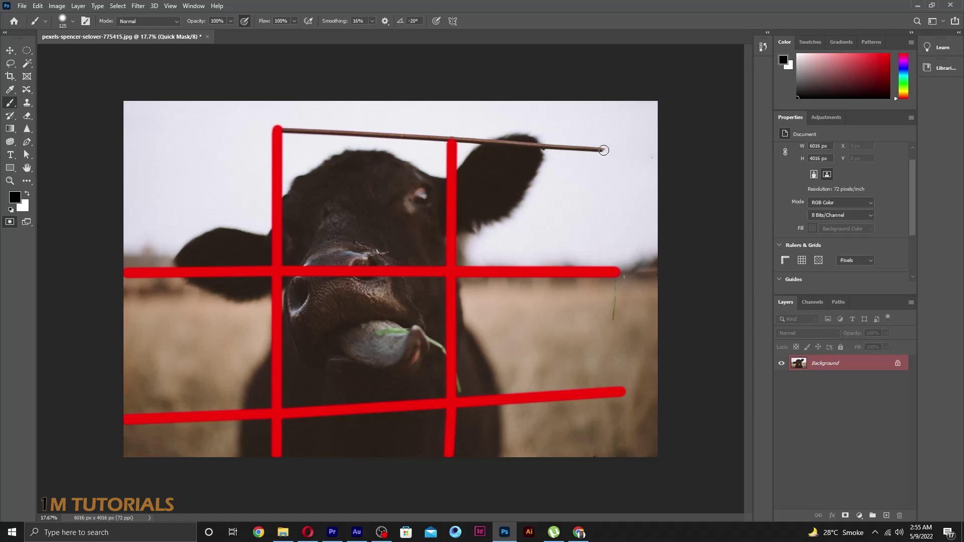
left_click(603, 150, "shift")
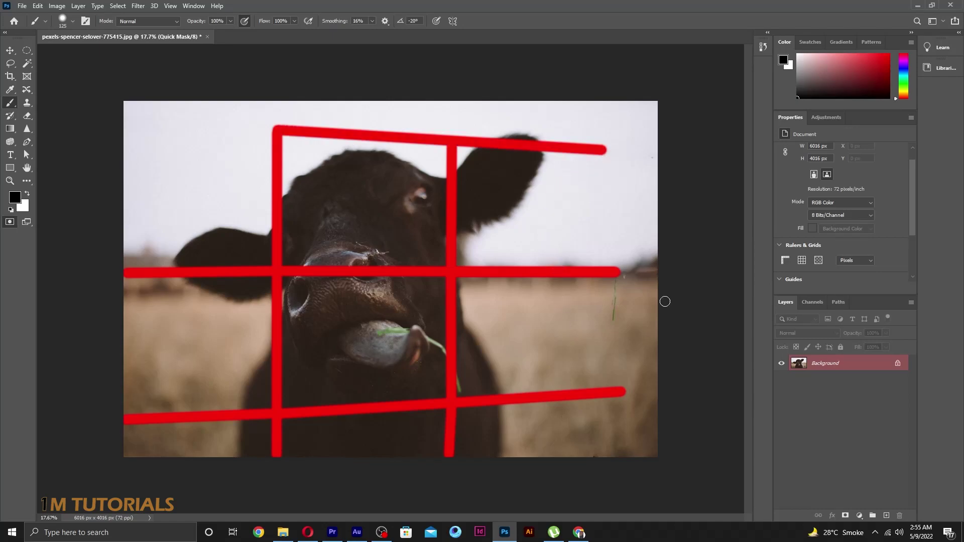
key("q")
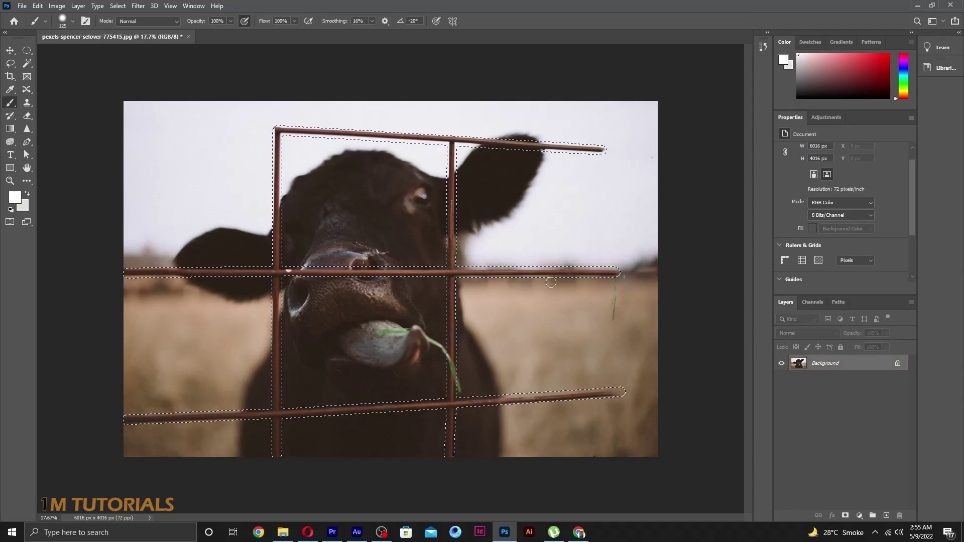
- Expand the fence-bar selection by 5 pixels
left_click(118, 5)
mouse_move(127, 147)
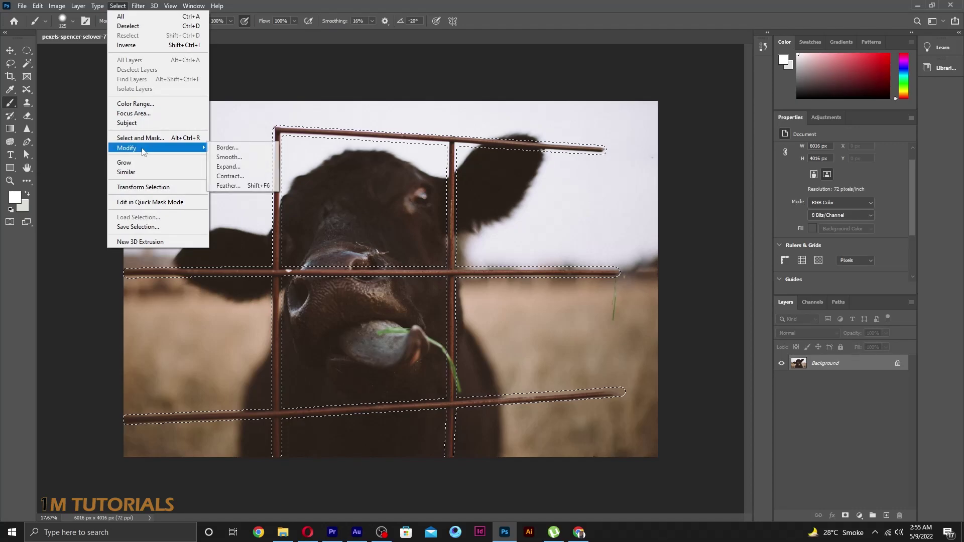
left_click(249, 168)
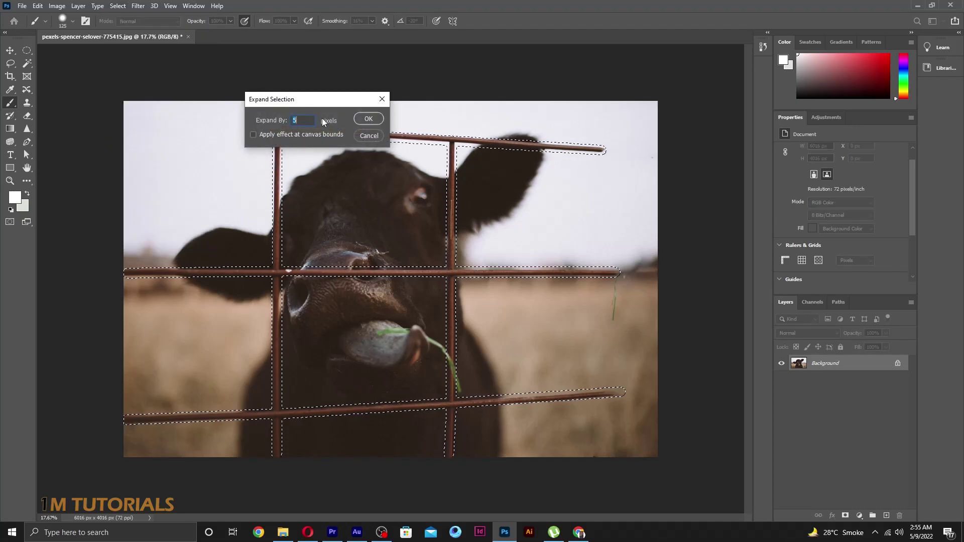
type("5")
left_click(367, 120)
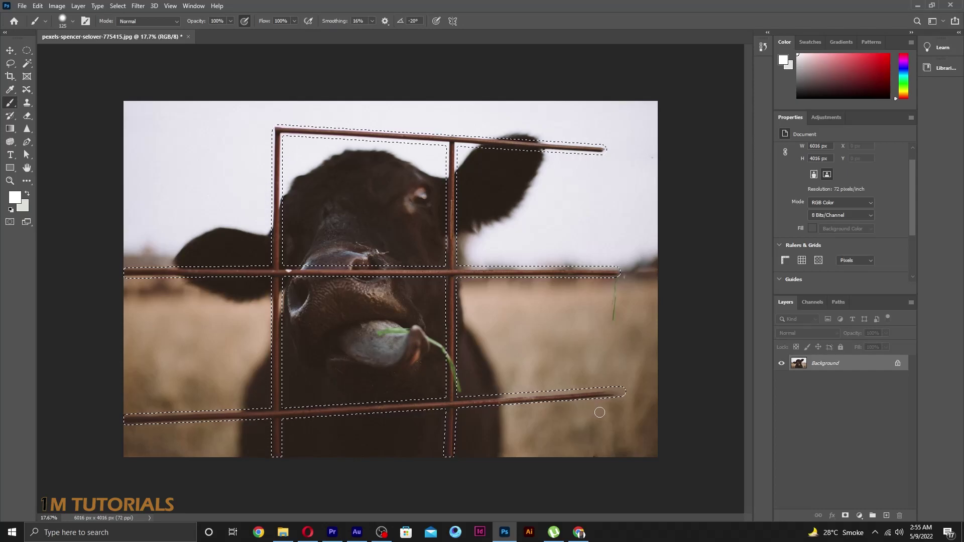
- Expand the fence-bar selection by a further 7 pixels
left_click(113, 5)
mouse_move(126, 148)
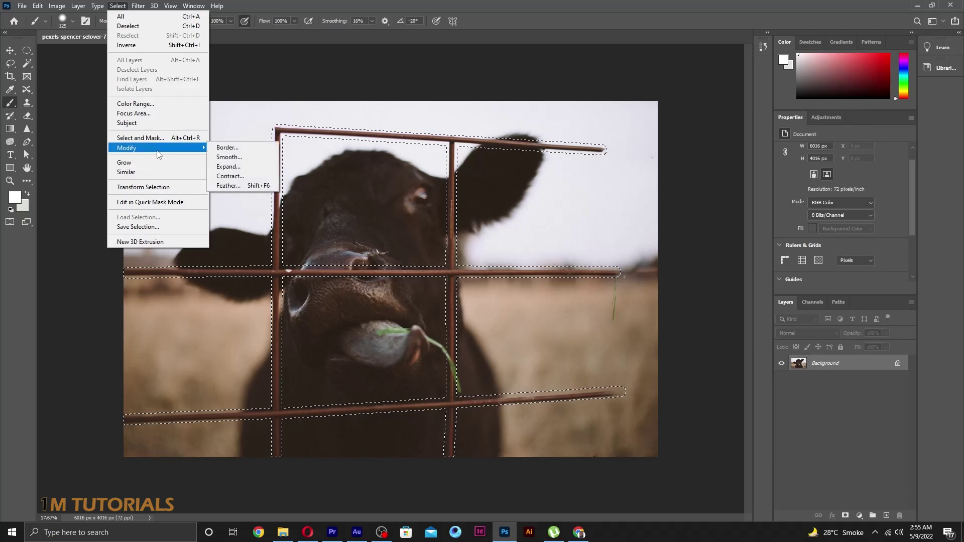
left_click(236, 166)
type("7")
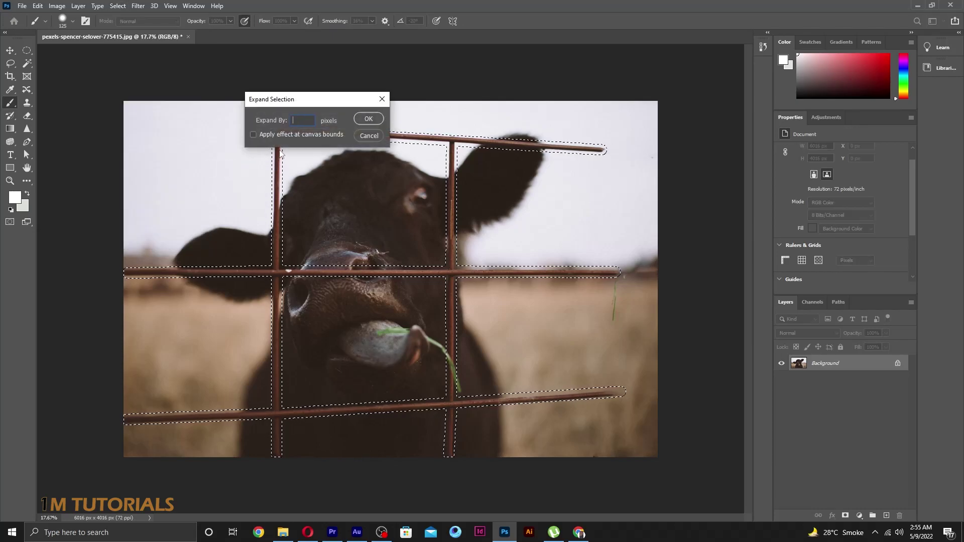
left_click(368, 118)
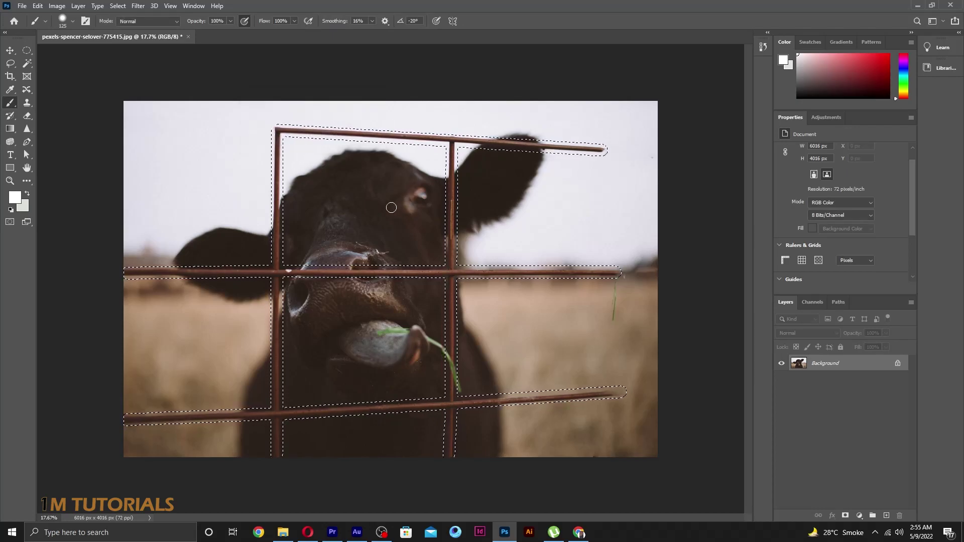
- Fill the fence-bar selection using Content-Aware contents to erase the rusty bars
key("shift+F5")
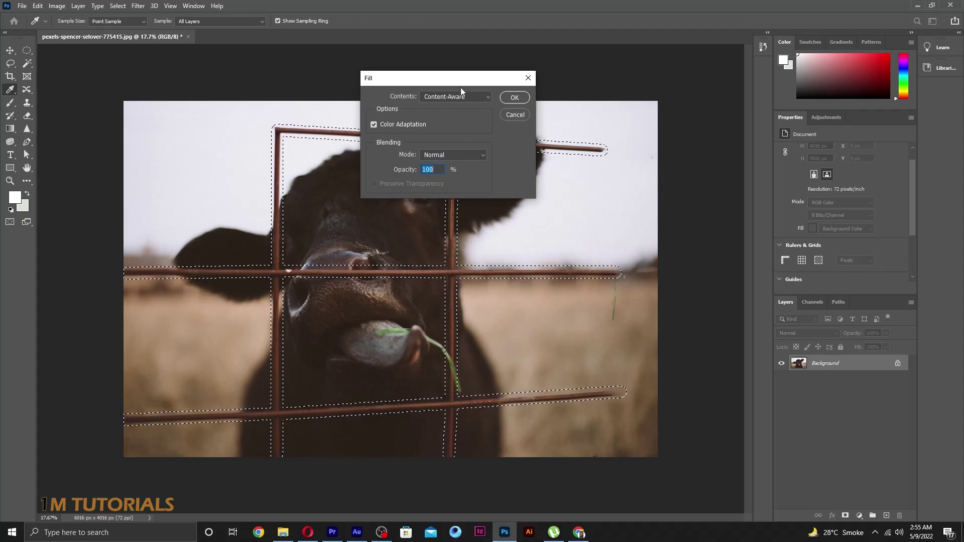
left_click(460, 96)
left_click(472, 145)
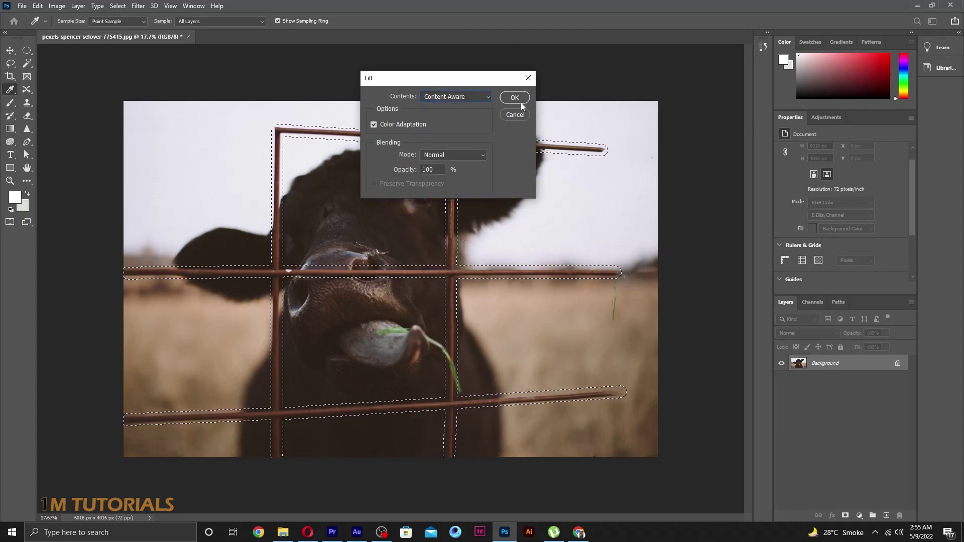
left_click(520, 102)
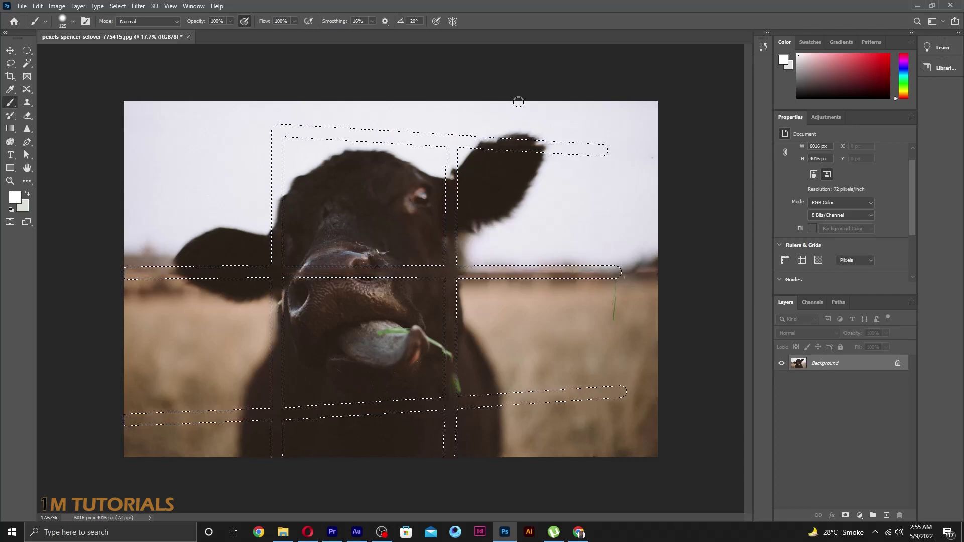
key("ctrl+d")
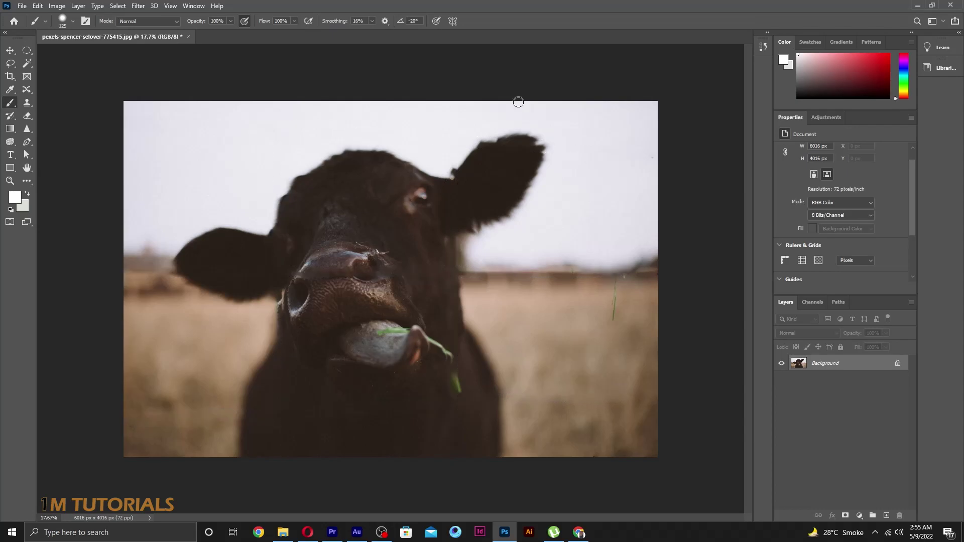
scroll(510, 153, "up", 5)
scroll(510, 153, "down", 4)
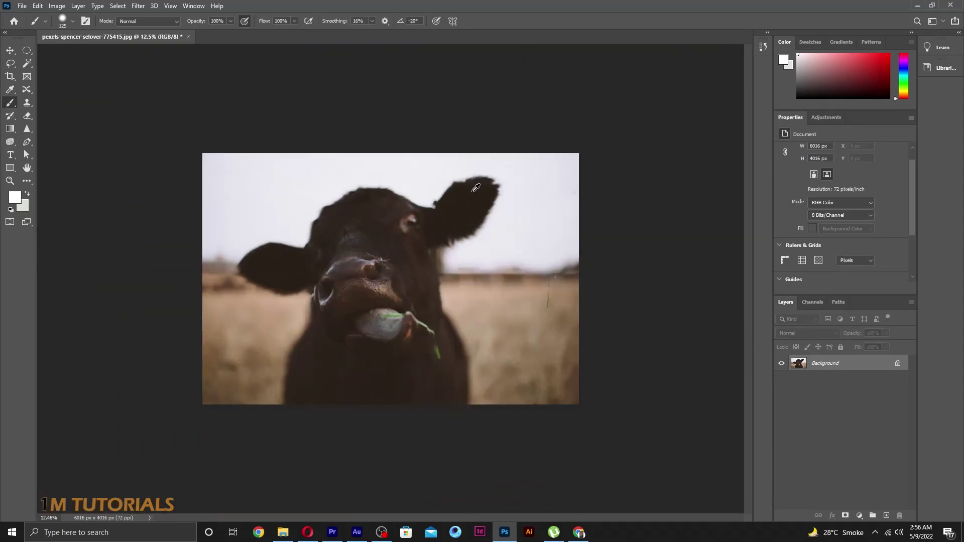
scroll(323, 214, "down", 2)
scroll(447, 97, "up", 2)
scroll(365, 147, "up", 2)
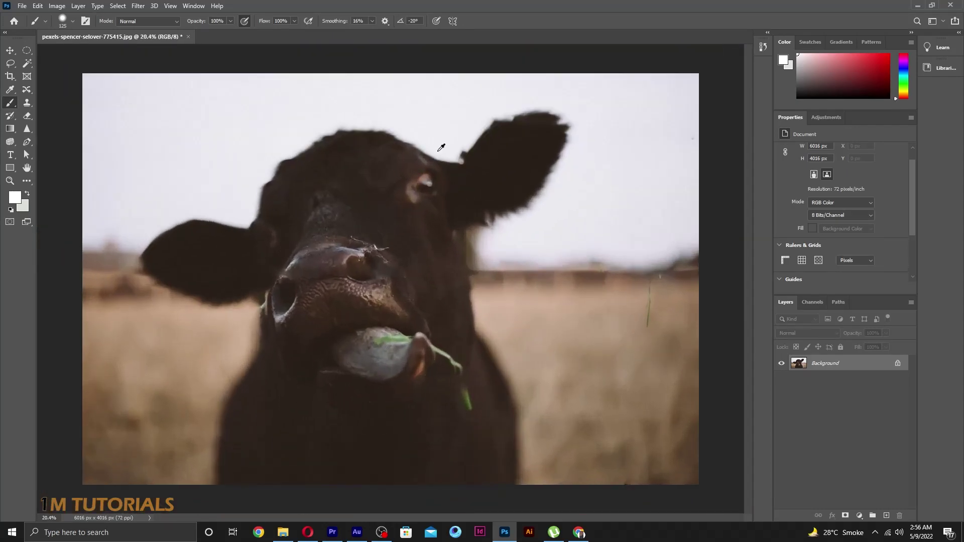
scroll(465, 177, "up", 1)
scroll(537, 165, "down", 2)
scroll(544, 164, "down", 1)
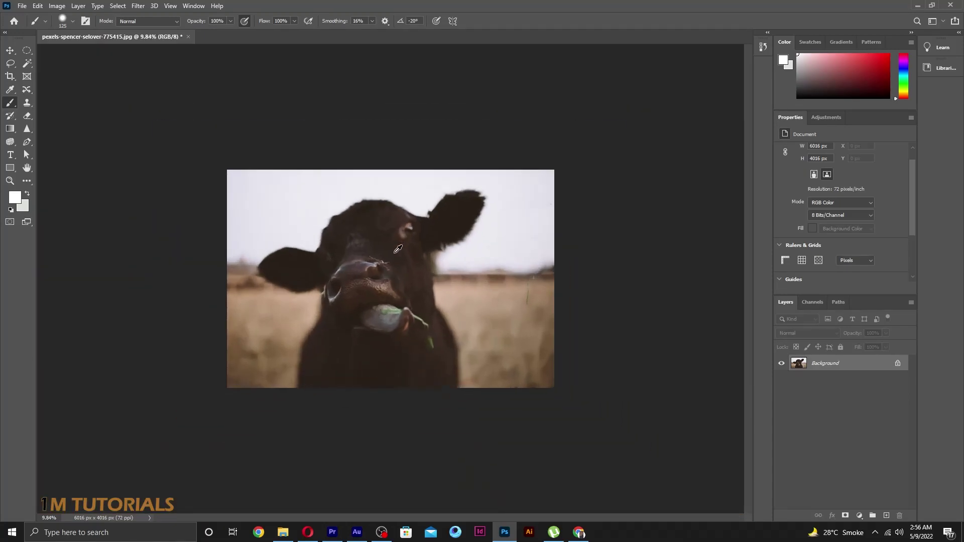
scroll(475, 208, "up", 1)
scroll(539, 299, "up", 2)
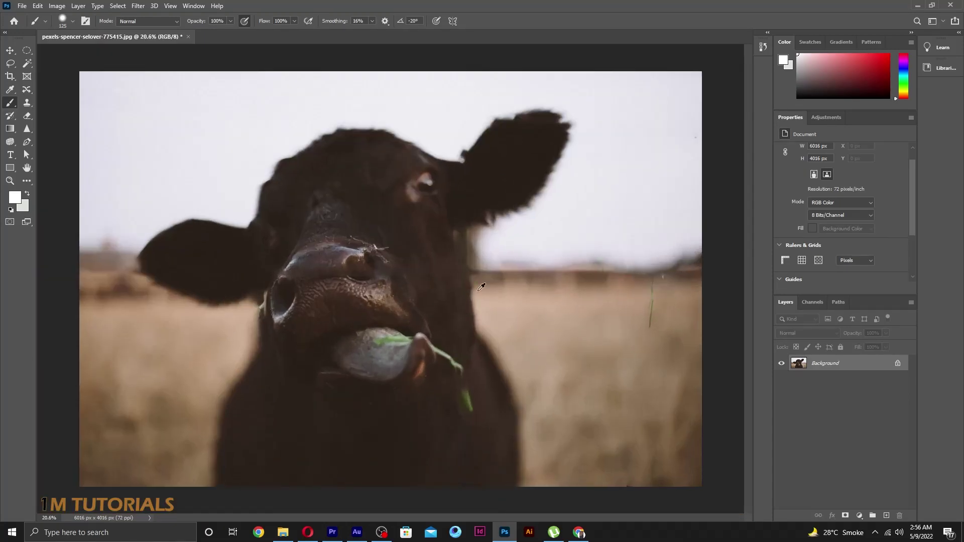
scroll(623, 126, "down", 1)
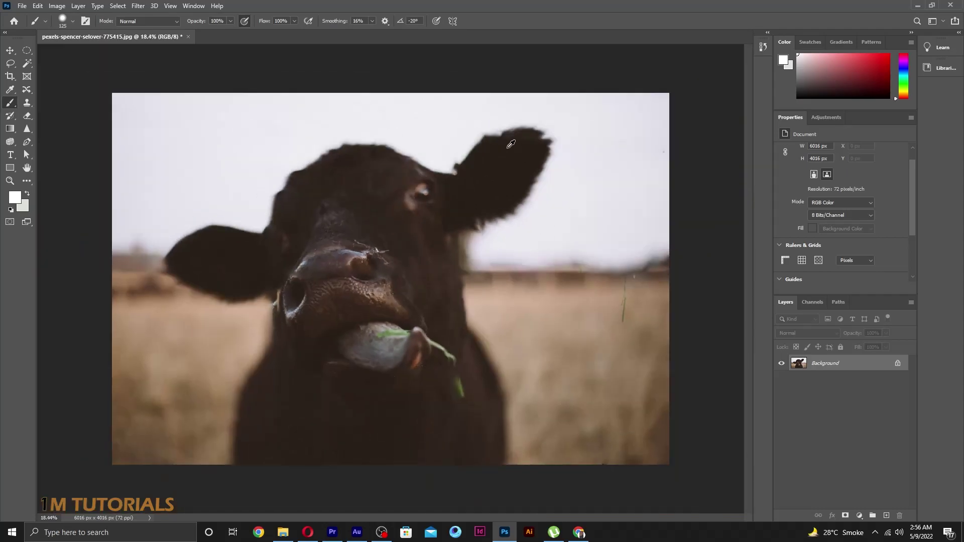
scroll(493, 222, "down", 2)
scroll(414, 298, "up", 2)
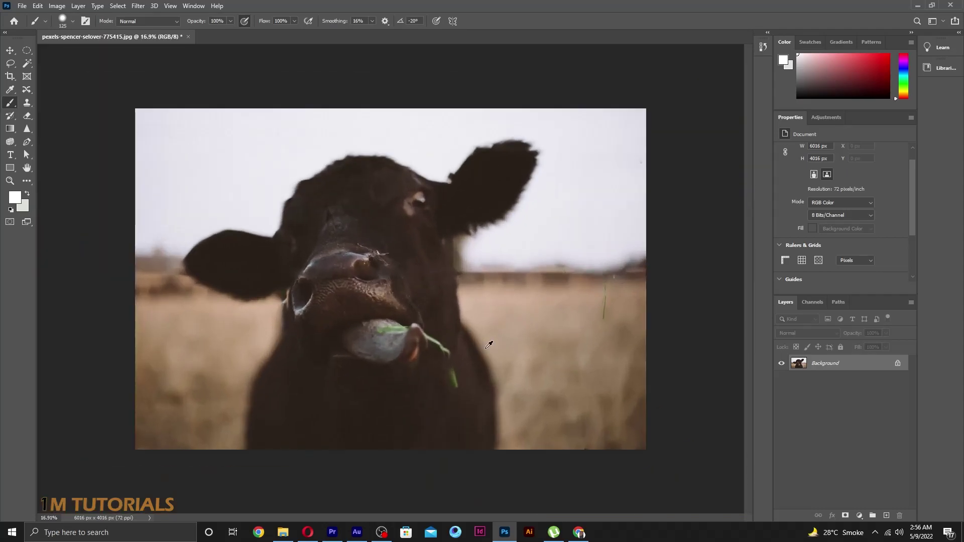
scroll(487, 349, "up", 1)
scroll(479, 367, "up", 2)
scroll(474, 389, "up", 1)
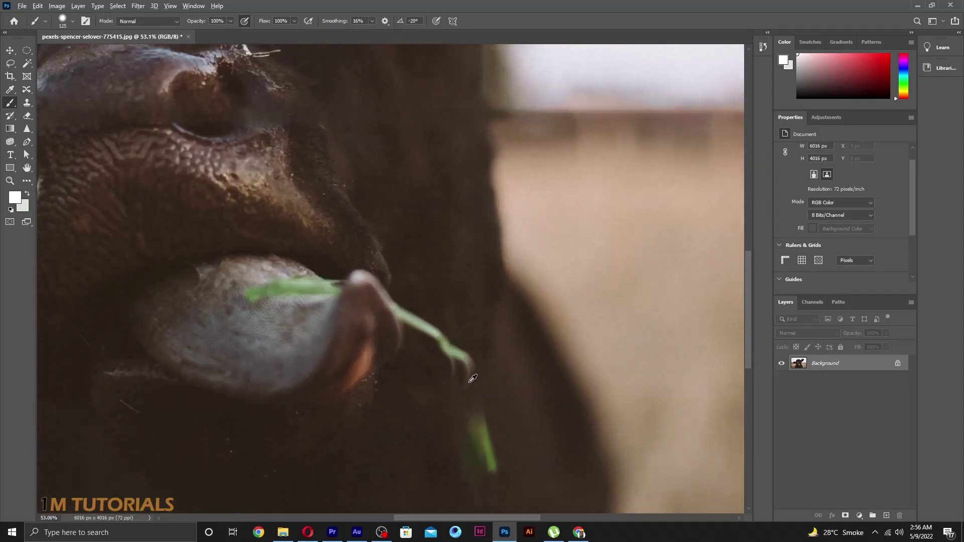
scroll(473, 378, "down", 1)
scroll(480, 371, "down", 1)
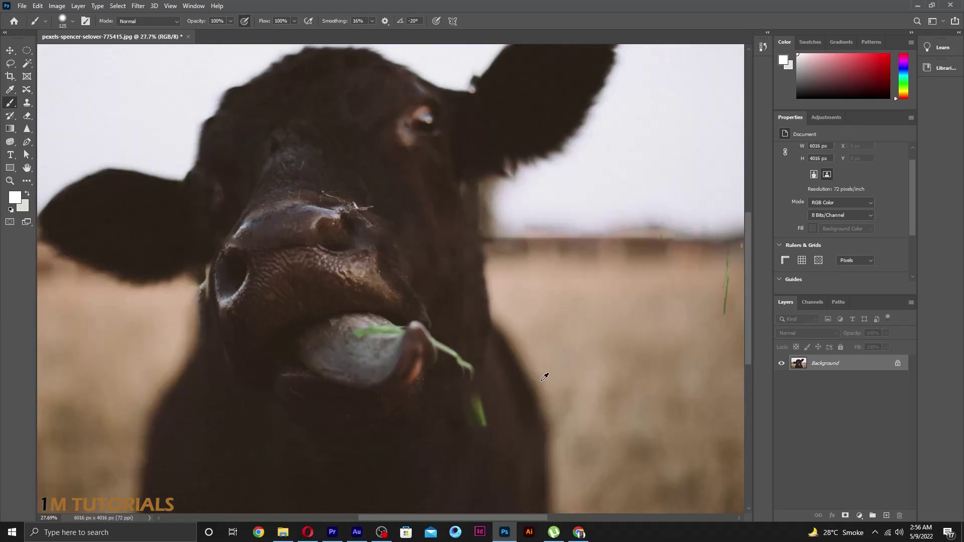
scroll(543, 377, "down", 1)
scroll(439, 387, "down", 1)
scroll(467, 366, "up", 2)
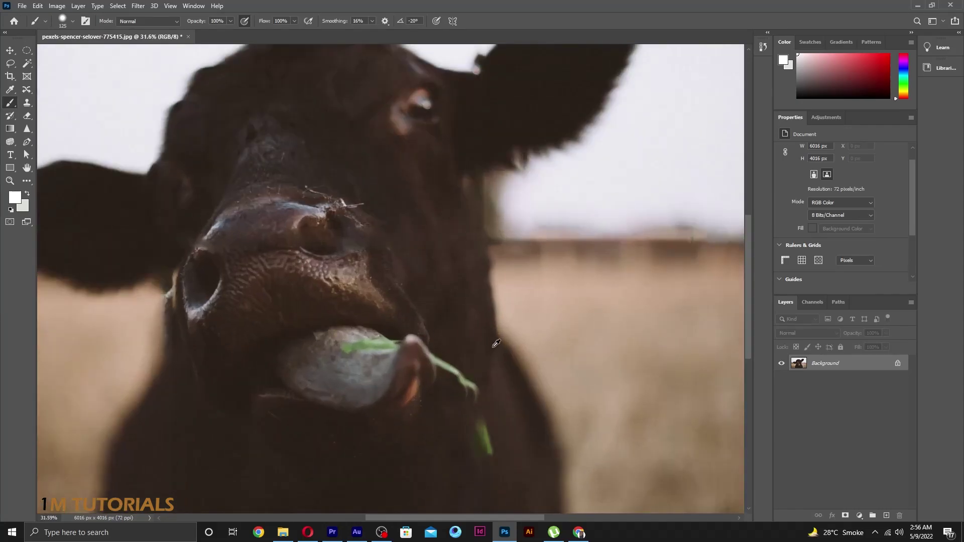
scroll(517, 460, "up", 2)
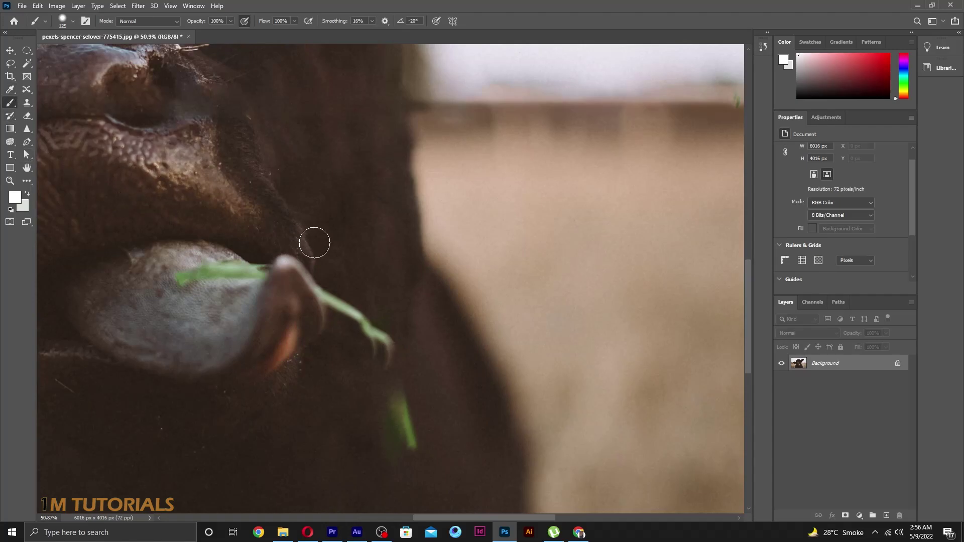
scroll(431, 374, "down", 2)
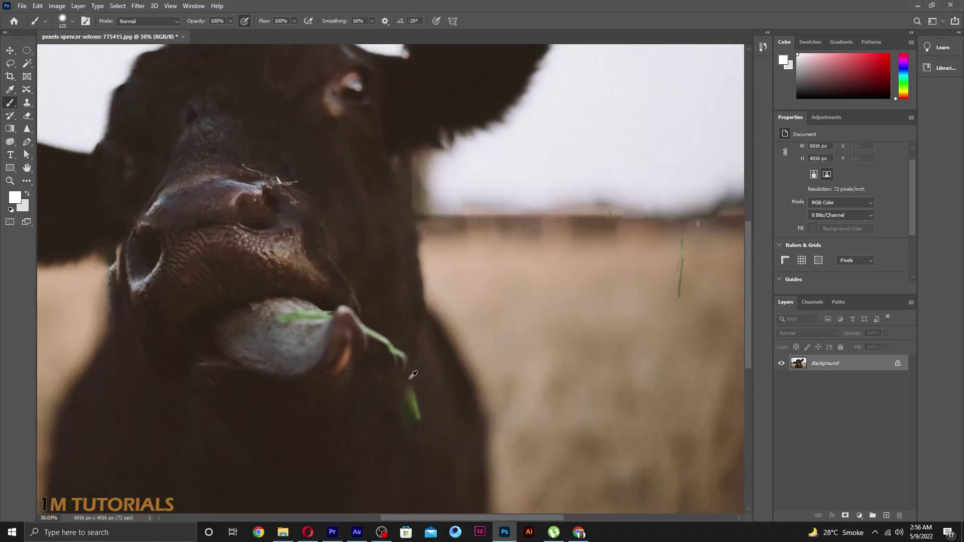
- With the Clone Stamp at brush sizes 60–100, clone grass across the gap in the blade below the mouth
left_click(27, 104)
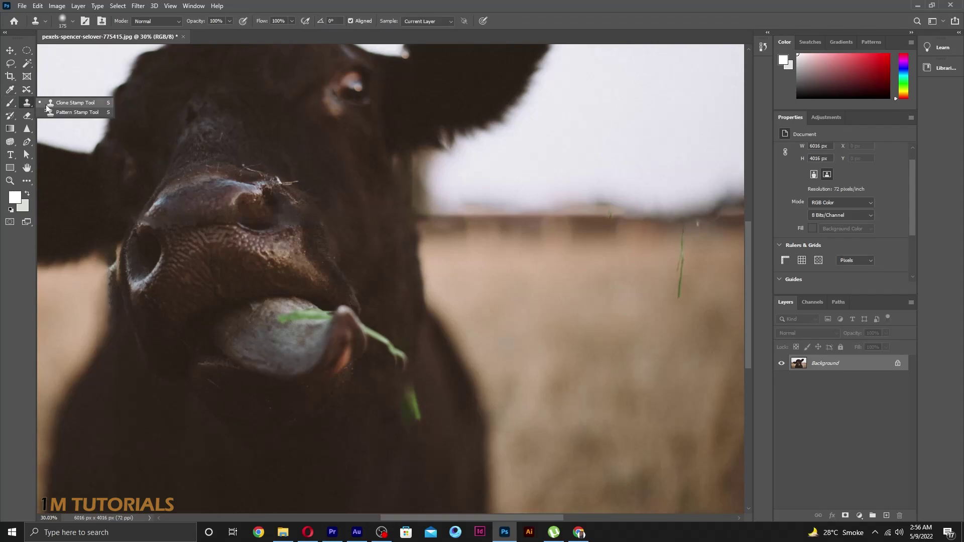
scroll(452, 355, "up", 2)
scroll(406, 392, "up", 2)
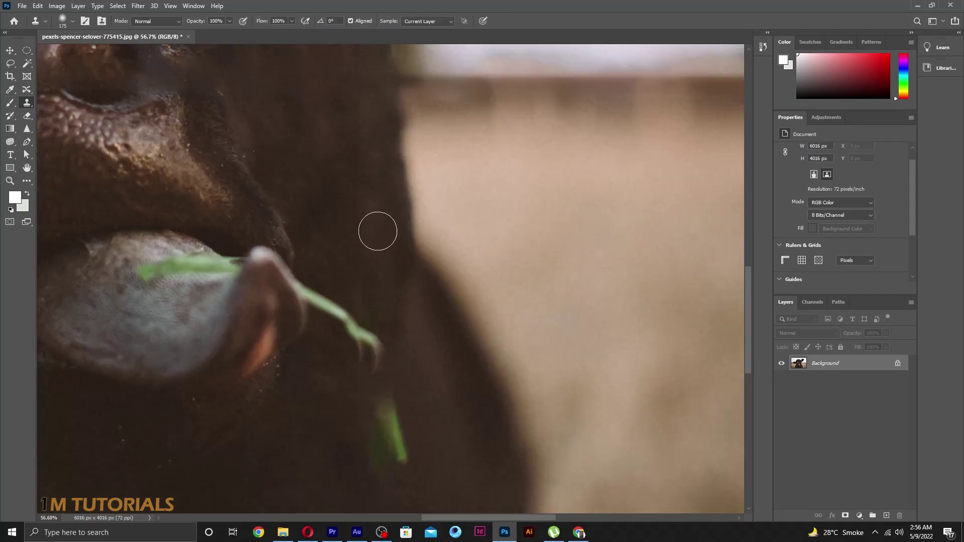
key("bracketleft")
key("bracketleft")
key("bracketleft")
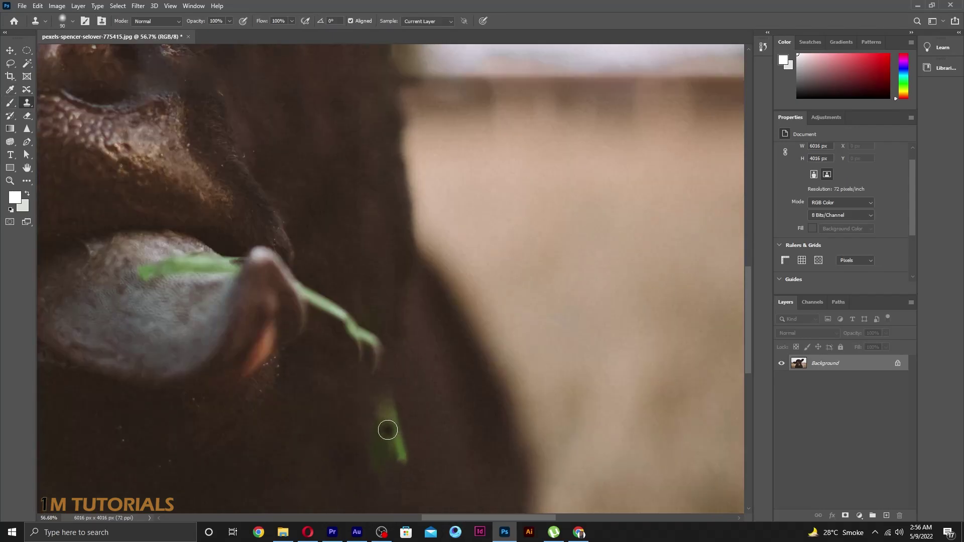
key("bracketright")
left_click_drag(387, 430, 350, 320)
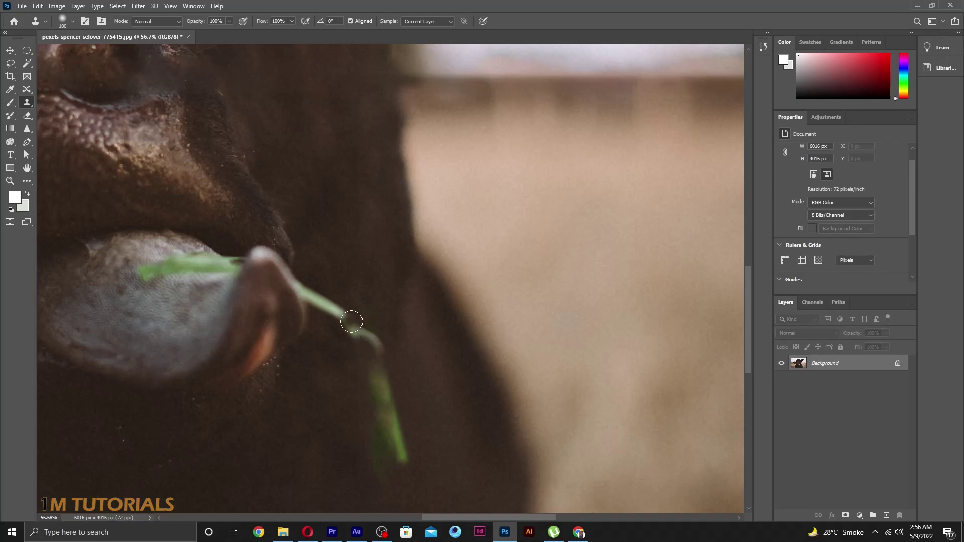
key("bracketleft")
key("bracketleft")
key("bracketleft")
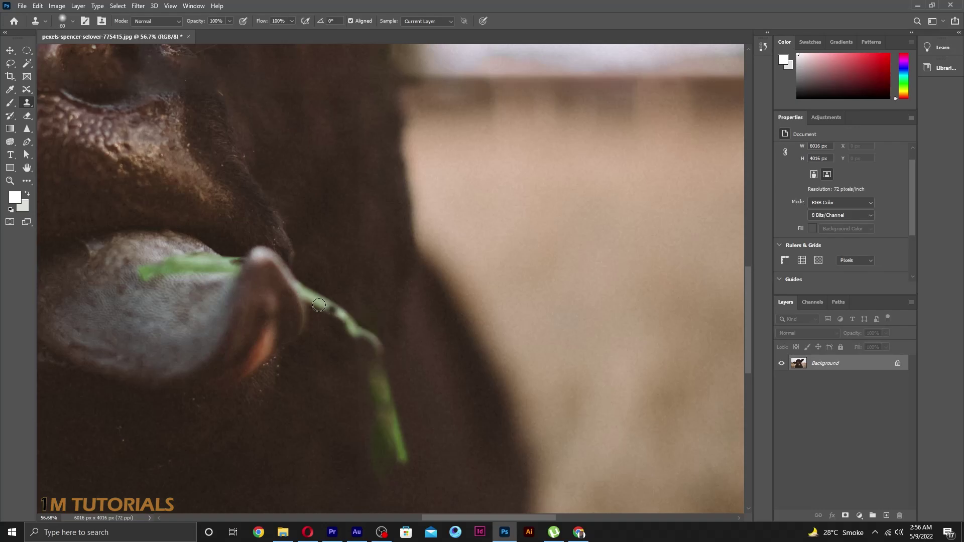
key("bracketleft")
left_click(389, 419, "alt")
left_click_drag(377, 387, 376, 355)
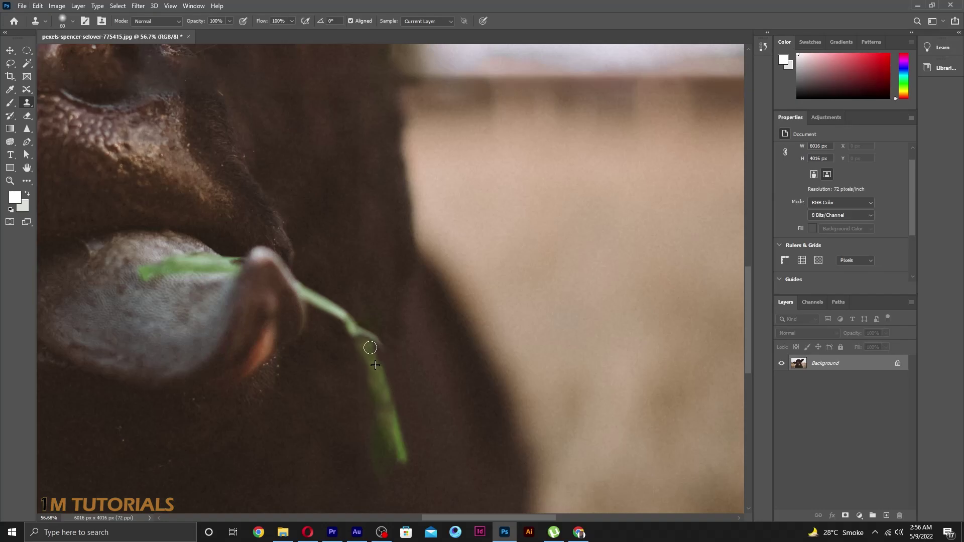
- Sample clean field texture and clone out the green grass stalk right of the cow
scroll(400, 410, "down", 3)
scroll(502, 413, "down", 3)
scroll(571, 415, "up", 3)
scroll(420, 392, "up", 2)
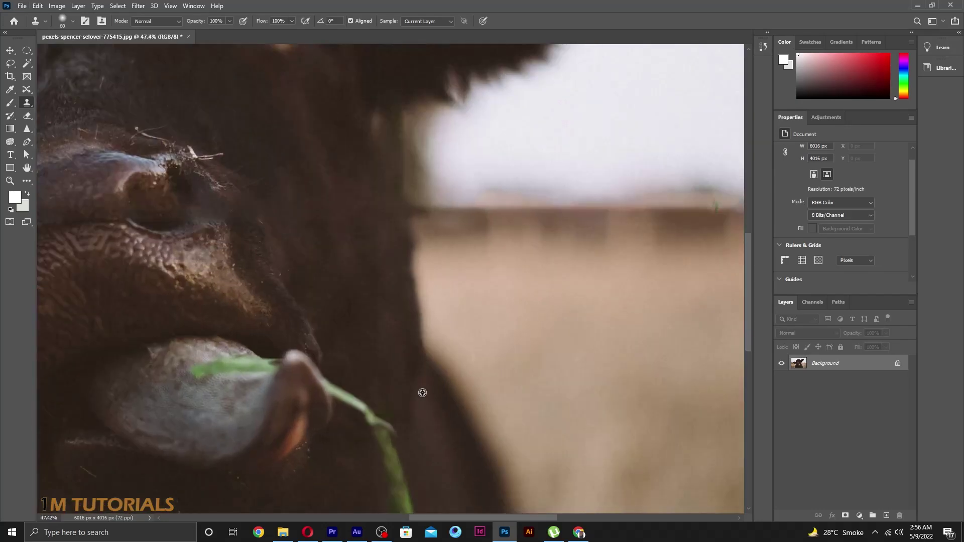
scroll(431, 399, "down", 4)
scroll(618, 294, "down", 2)
scroll(652, 296, "up", 2)
scroll(692, 296, "up", 2)
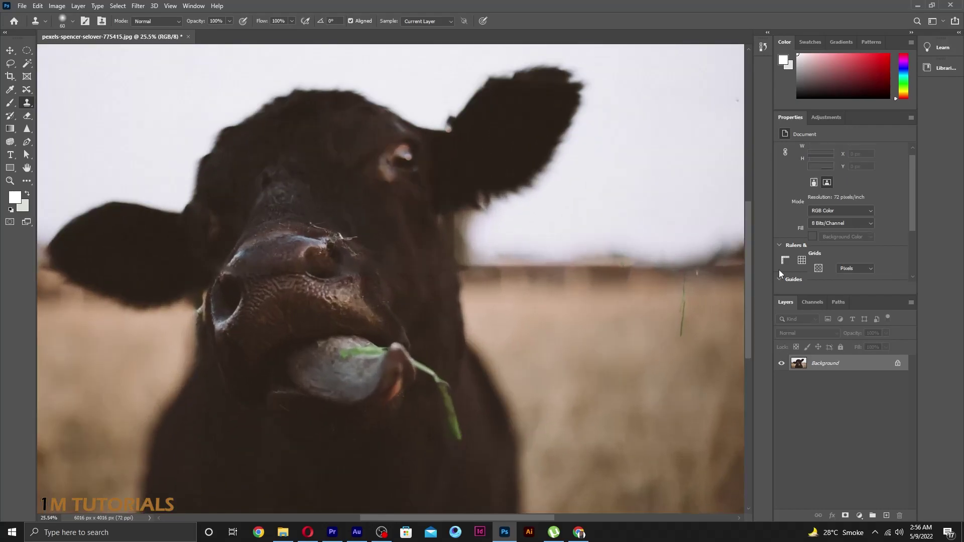
scroll(717, 294, "up", 2)
scroll(675, 419, "down", 2)
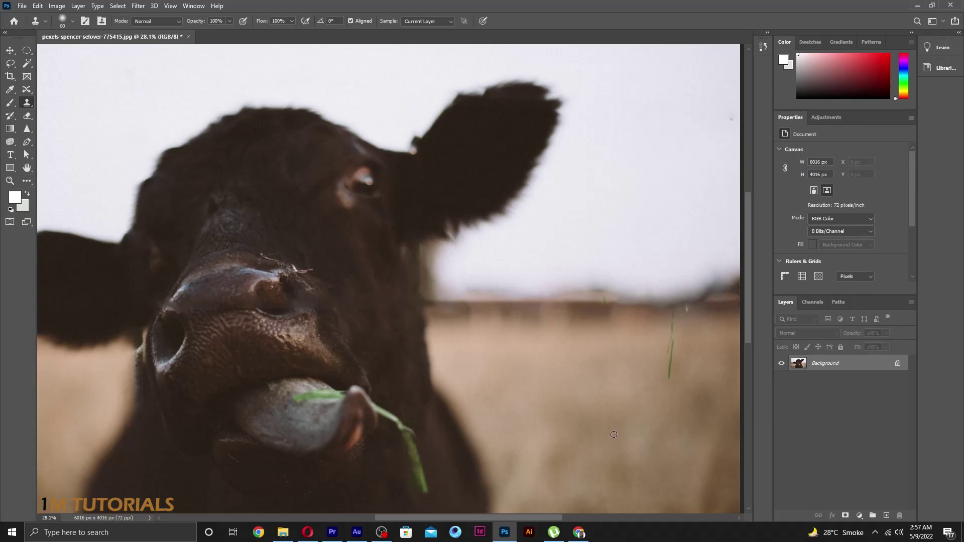
left_click(649, 416, "alt")
left_click_drag(669, 392, 669, 325)
- Clone away the bright and dark horizon specks and blend the surrounding field texture
left_click(673, 317)
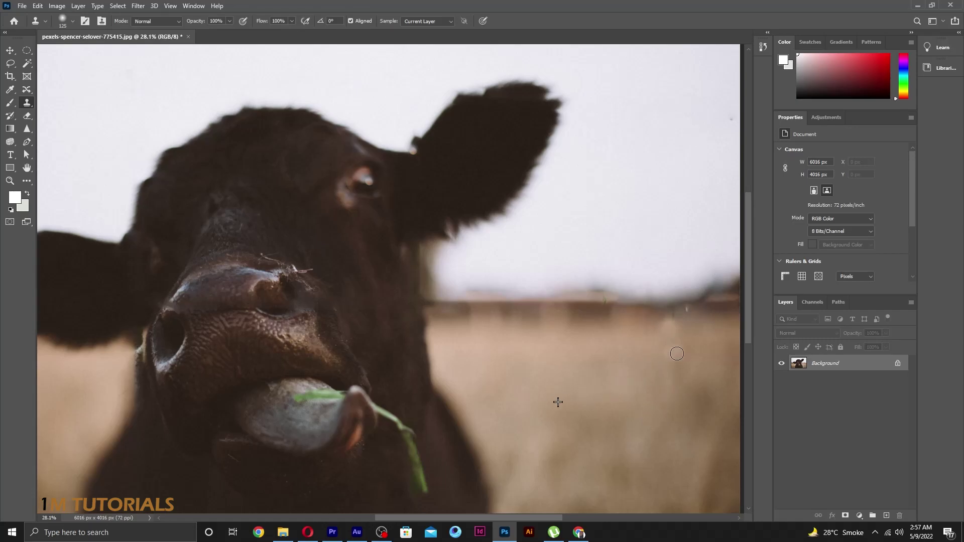
left_click_drag(633, 315, 684, 312)
left_click_drag(663, 352, 691, 351)
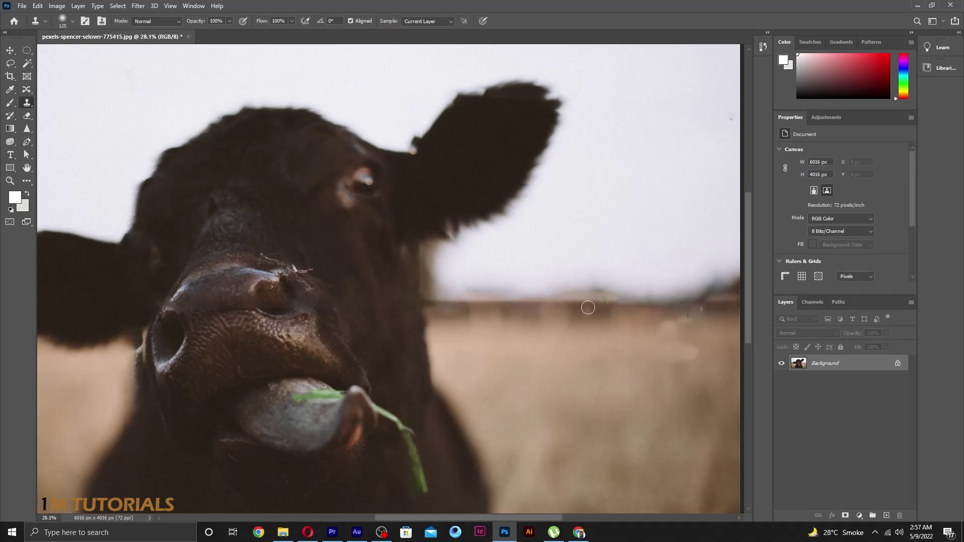
left_click_drag(604, 300, 605, 307)
scroll(424, 332, "down", 5)
scroll(424, 332, "up", 2)
scroll(262, 241, "up", 2)
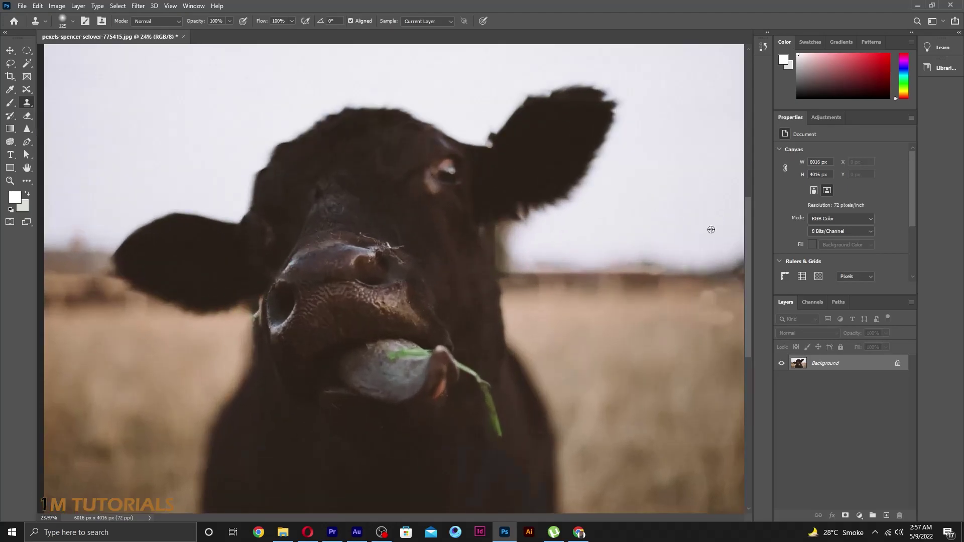
scroll(601, 251, "down", 5)
scroll(507, 275, "up", 4)
scroll(463, 324, "down", 3)
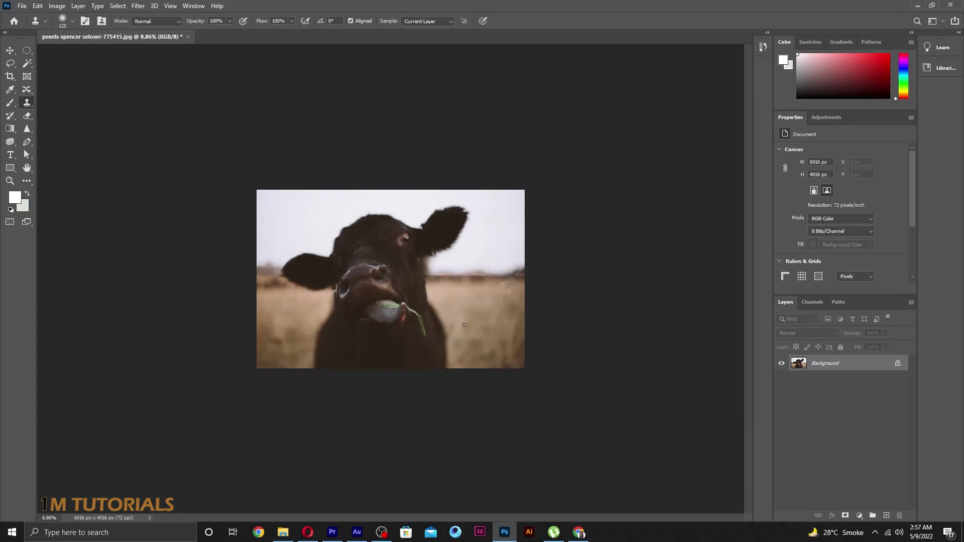
scroll(464, 324, "up", 1)
scroll(464, 324, "up", 1)
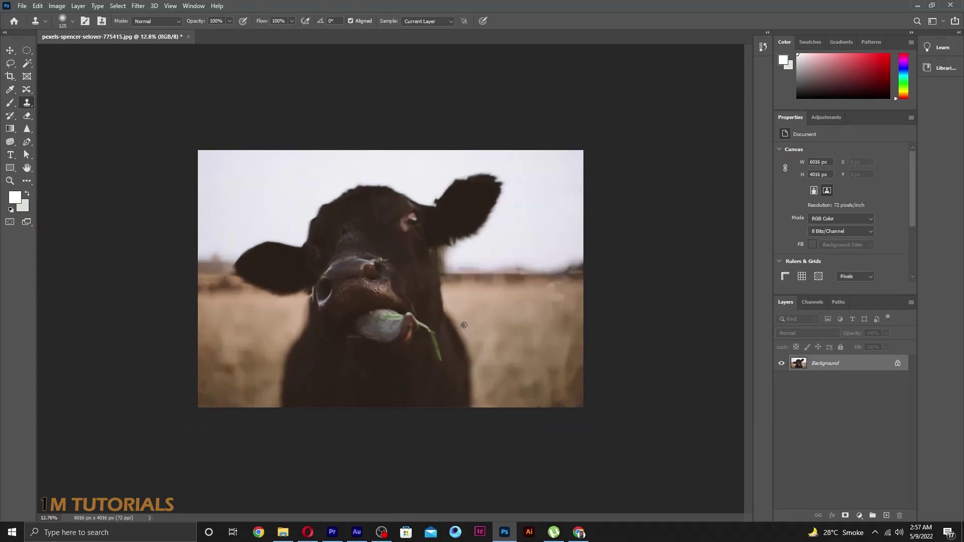